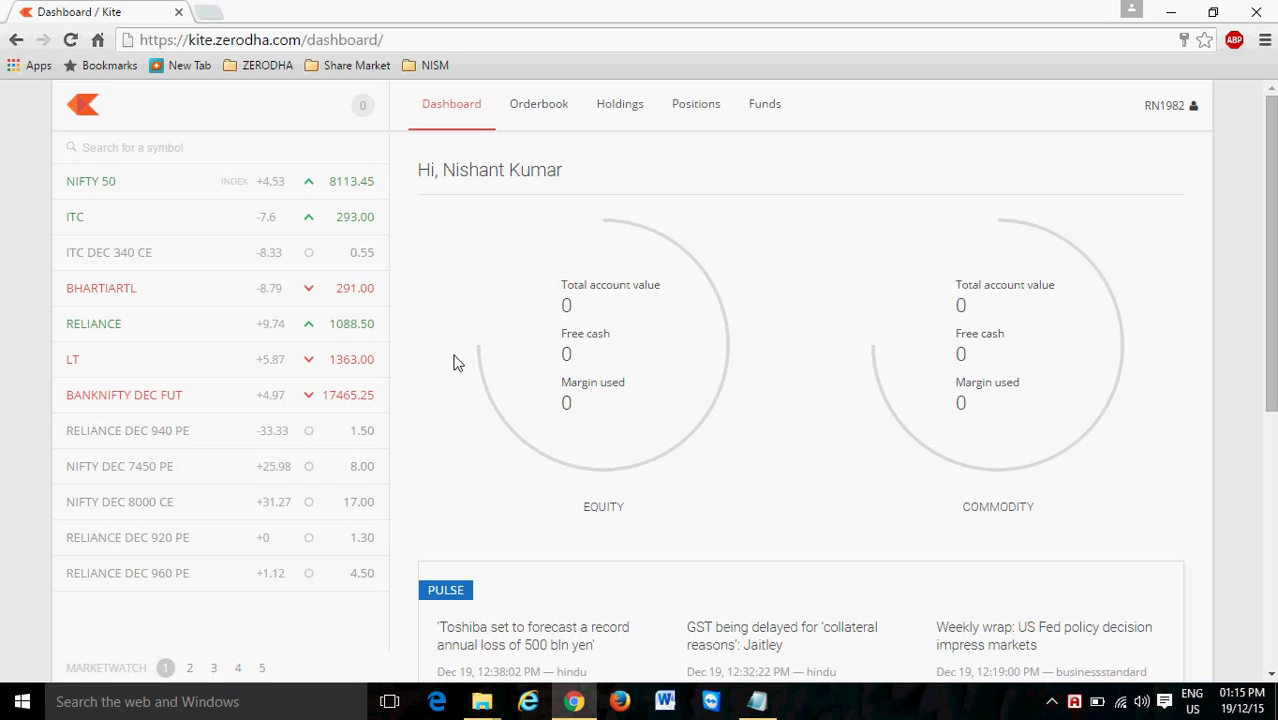
Step: Open the RELIANCE chart from the marketwatch and pop it out into its own browser tab
mouse_move(365, 337)
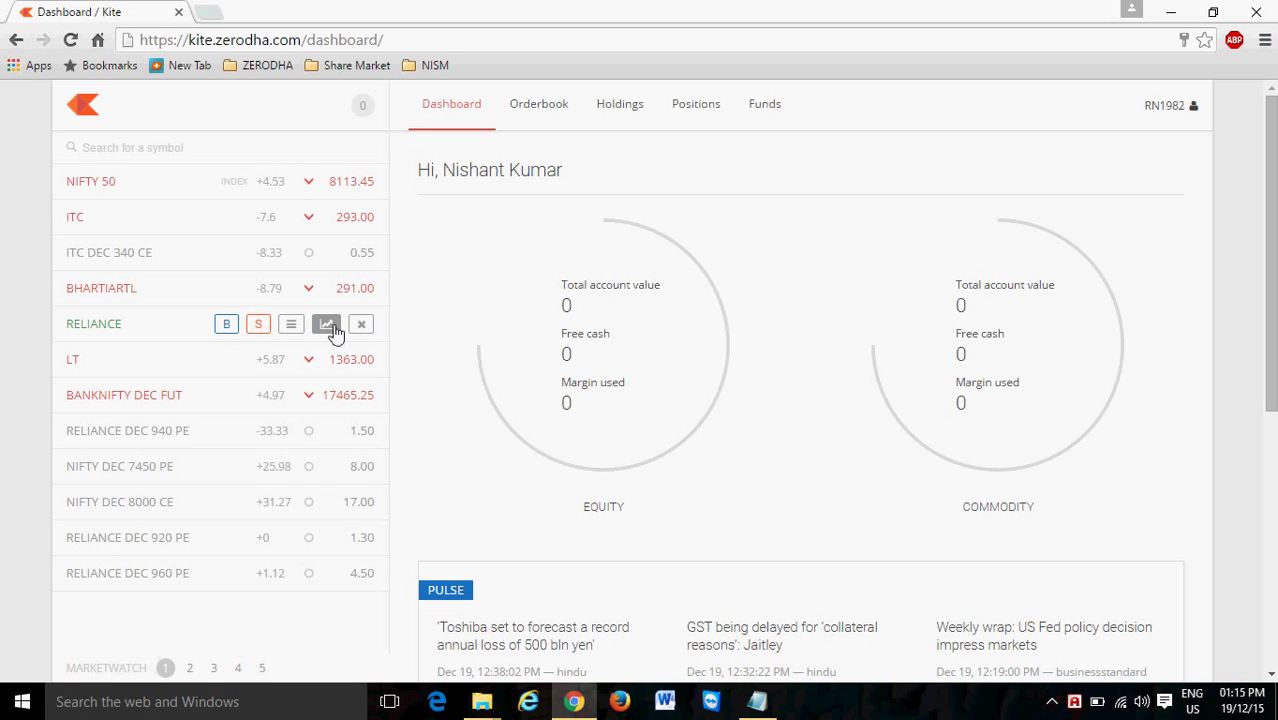
click(327, 331)
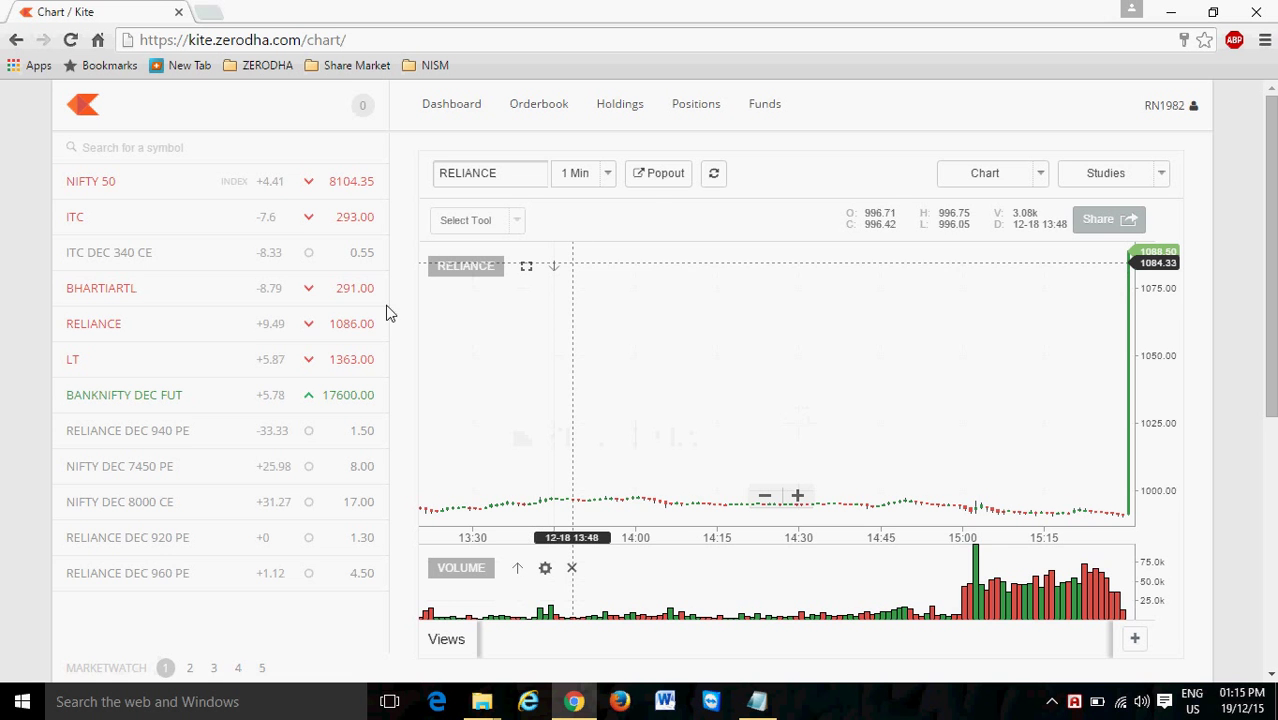
mouse_move(364, 329)
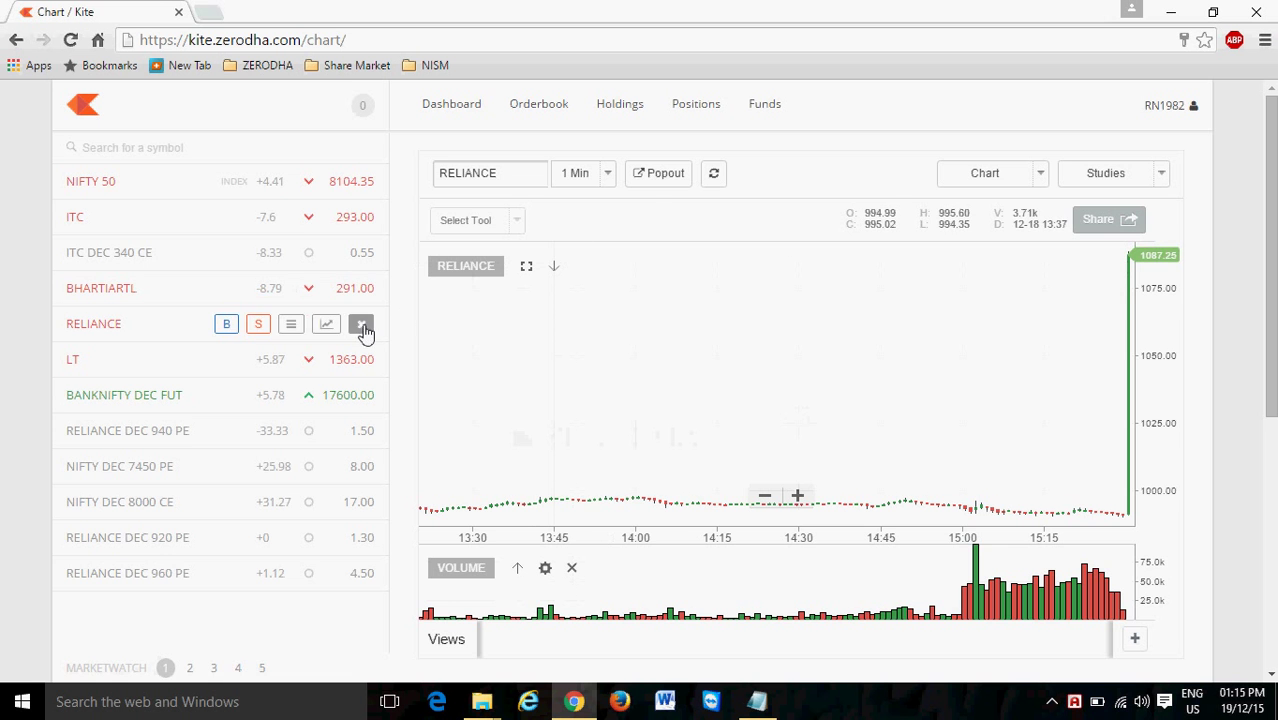
click(653, 180)
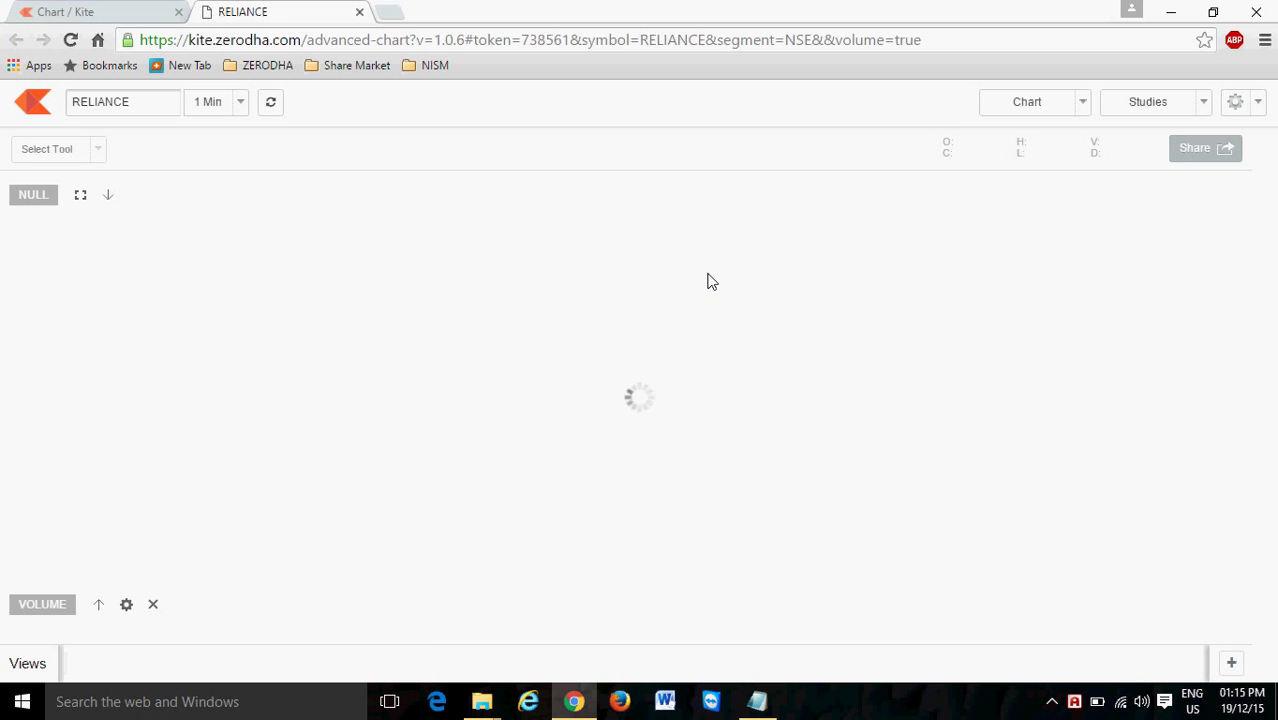
Step: Add the Supertrend study to the RELIANCE chart with period 7 and multiplier 3
drag(553, 317, 635, 309)
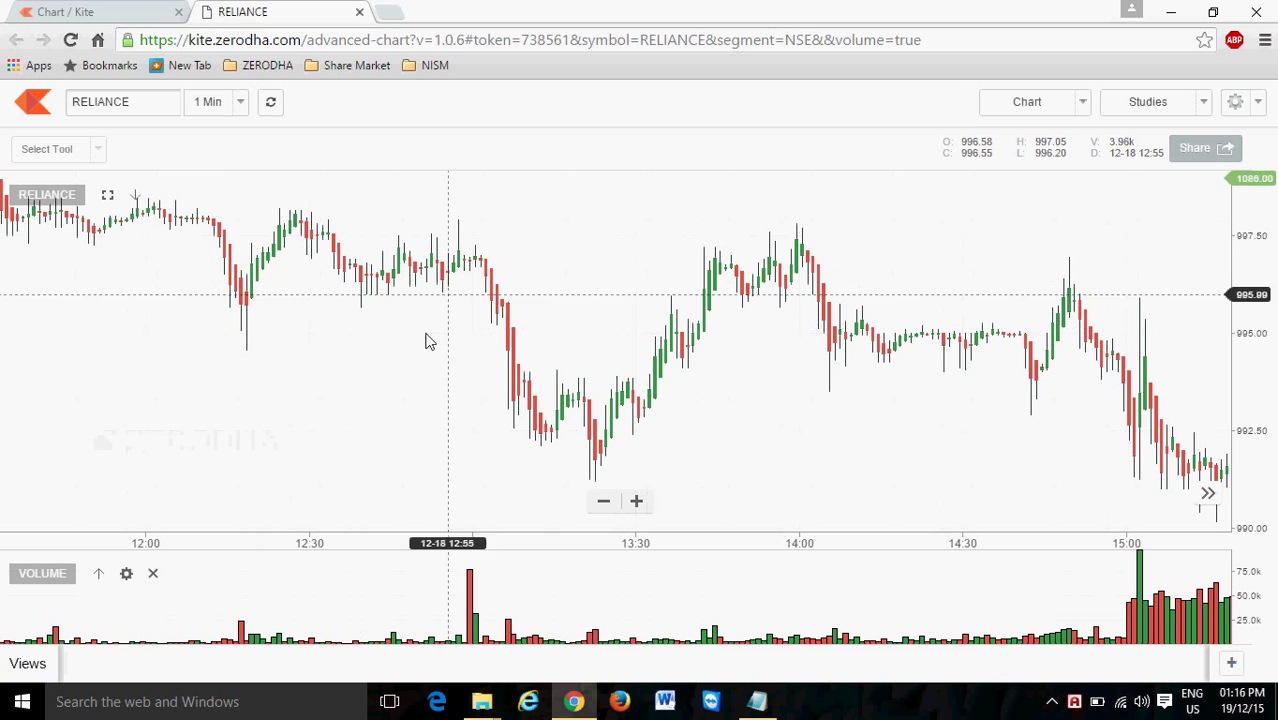
drag(425, 341, 680, 340)
drag(351, 348, 623, 358)
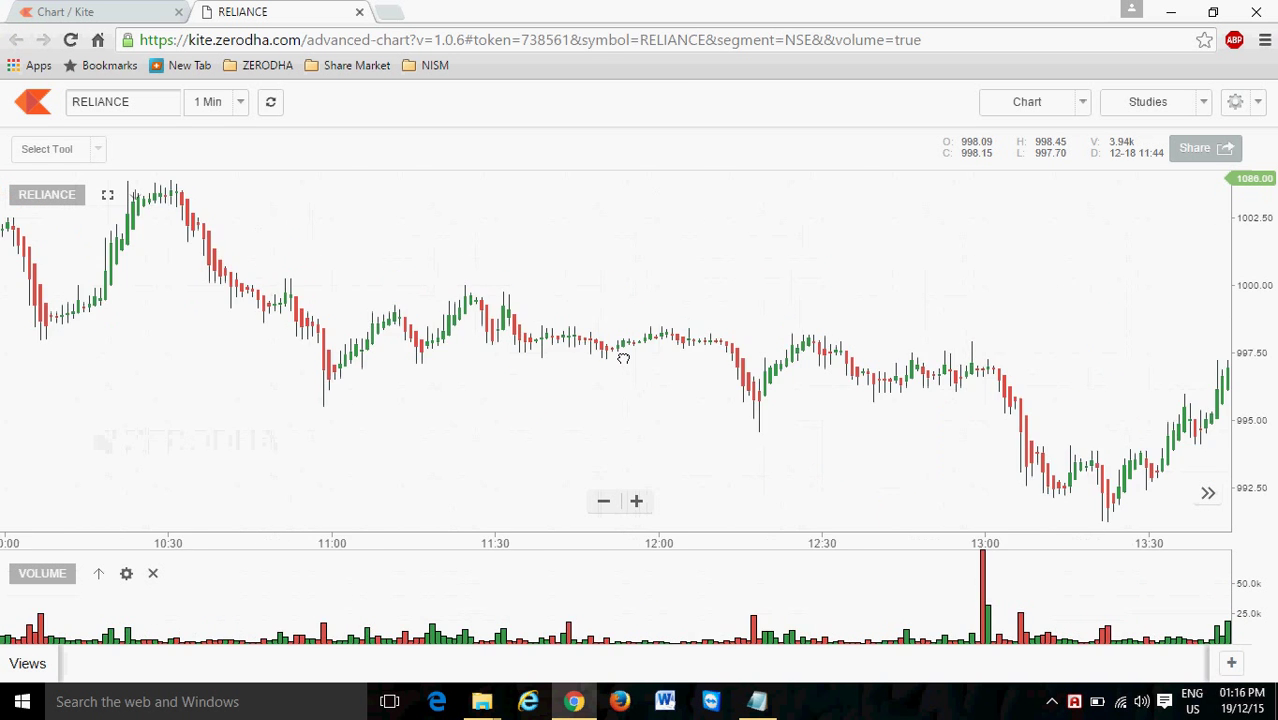
drag(502, 374, 268, 374)
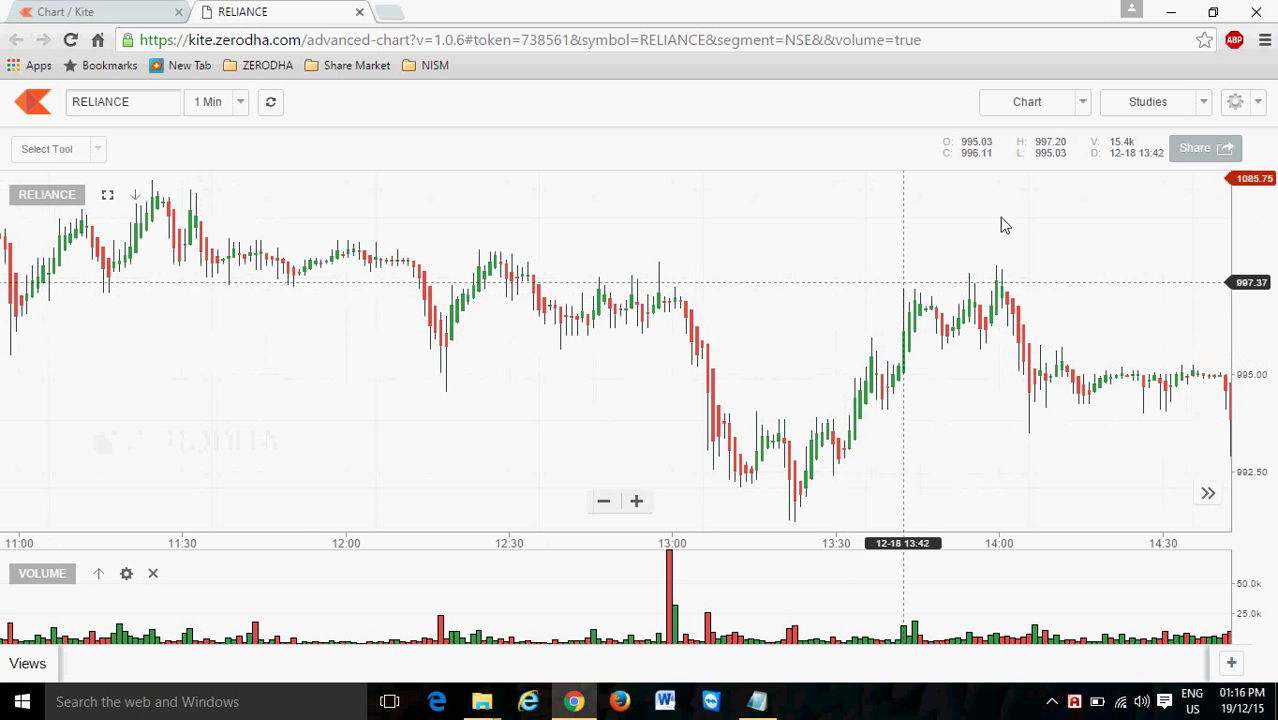
click(1205, 104)
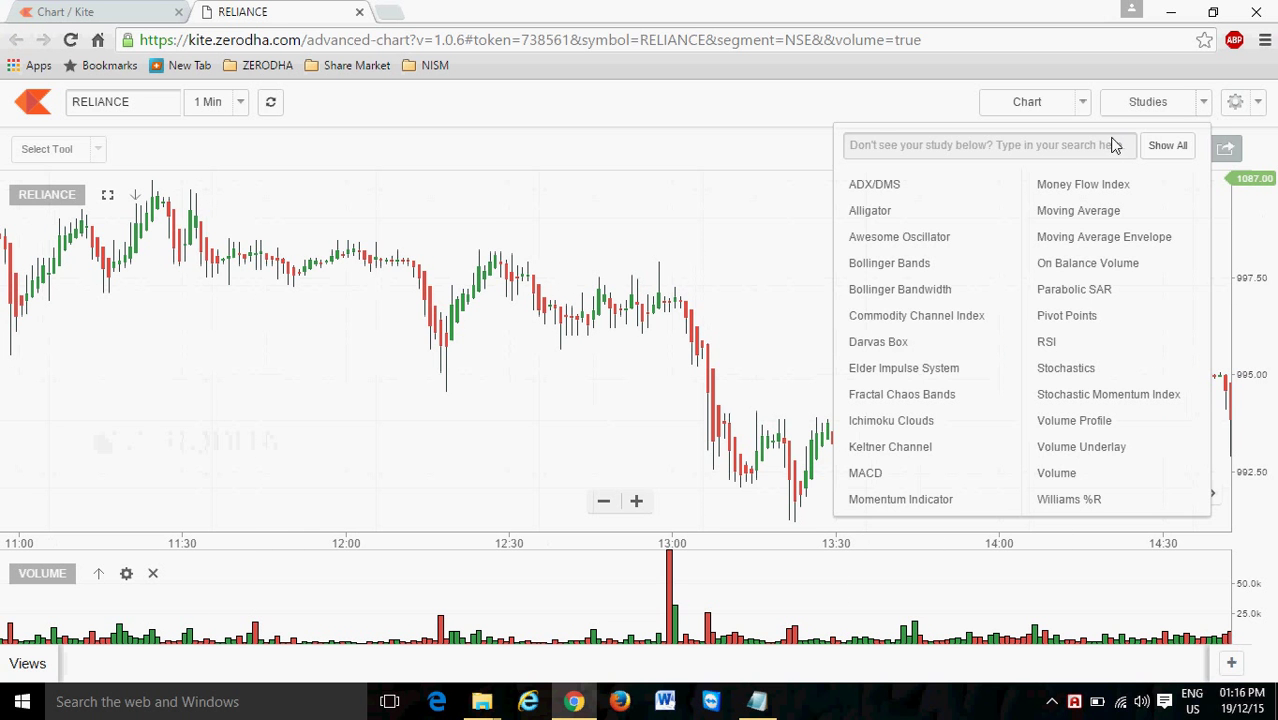
click(1045, 155)
text(sup)
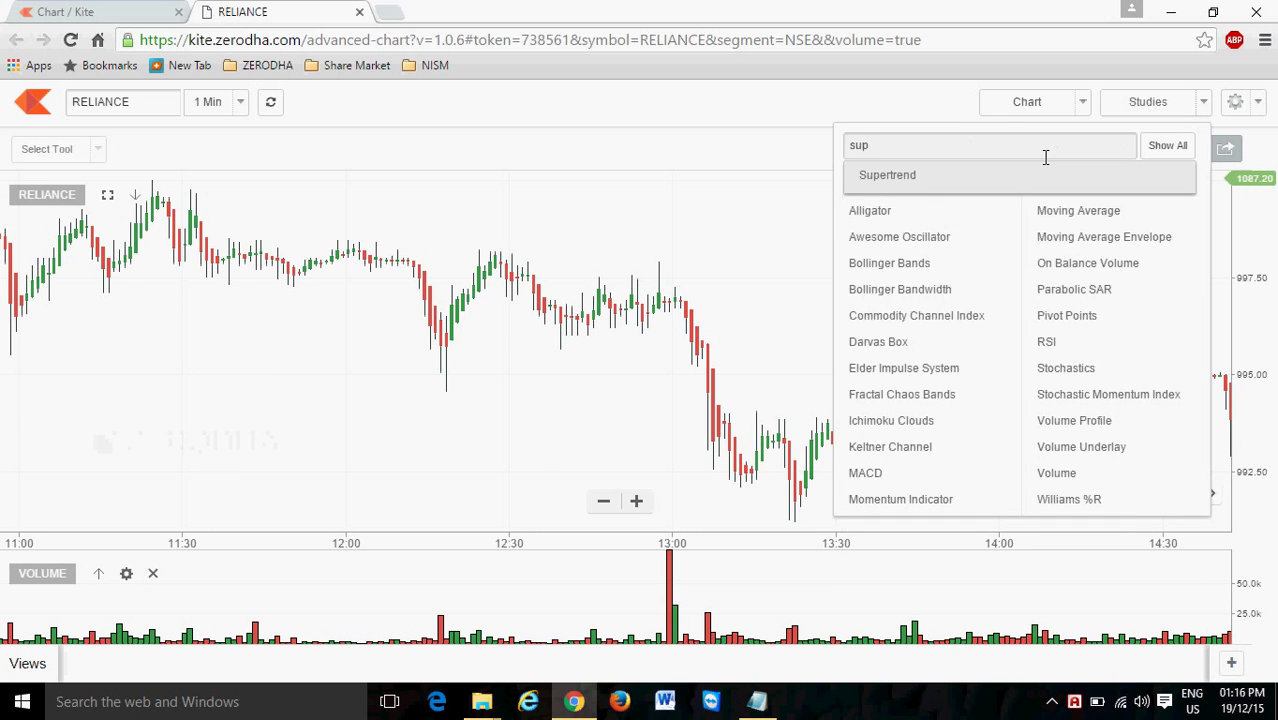
click(922, 182)
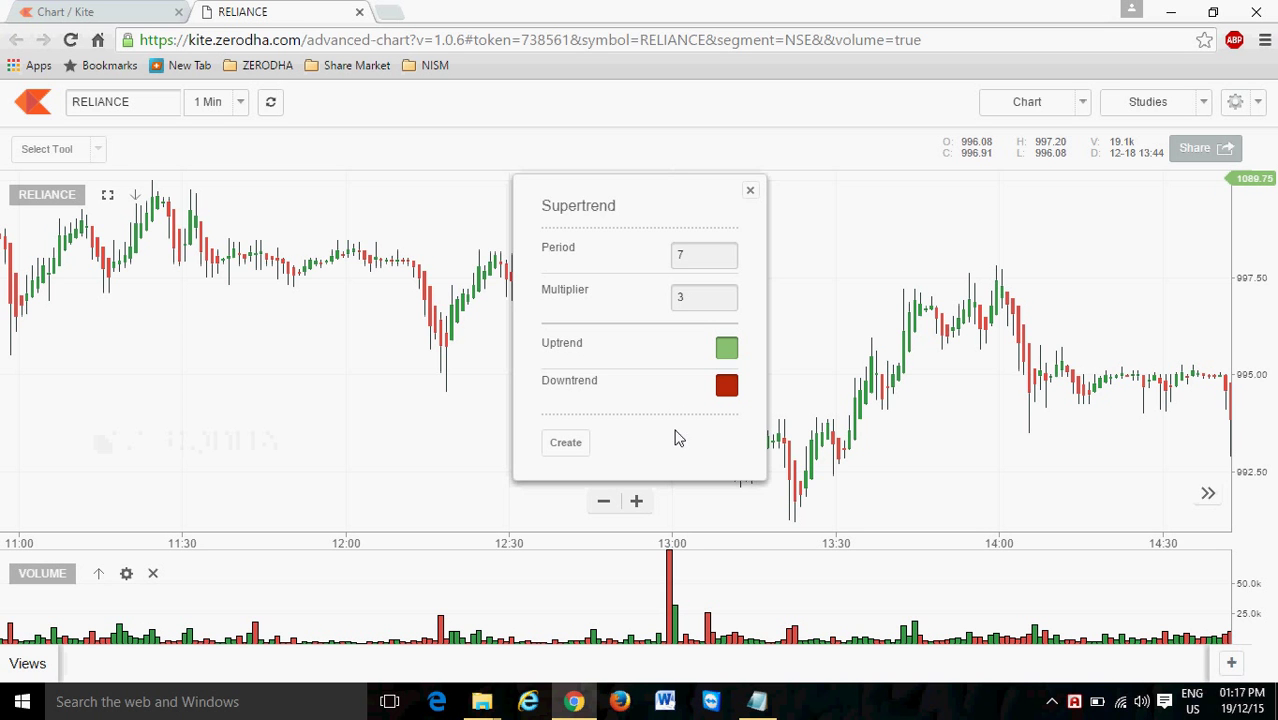
click(555, 447)
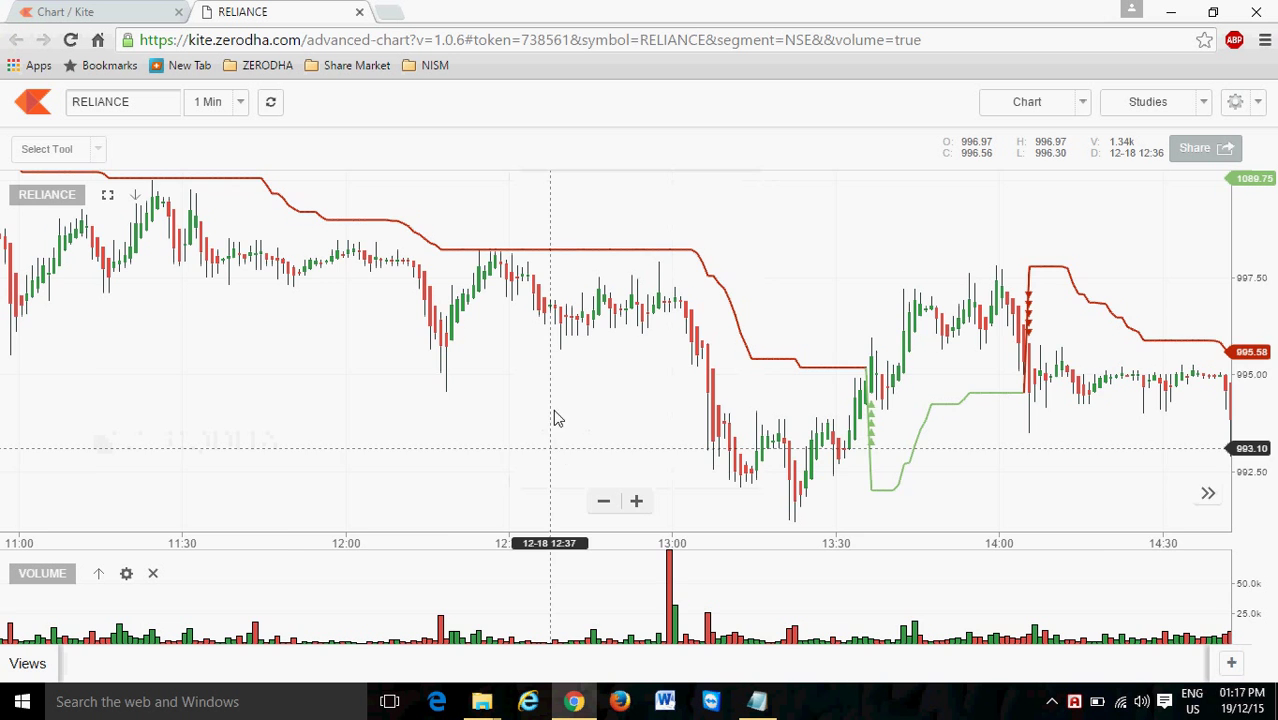
Step: Examine the Supertrend line and its buy and sell arrows across the 1-minute RELIANCE candles of December 18
drag(559, 411, 142, 404)
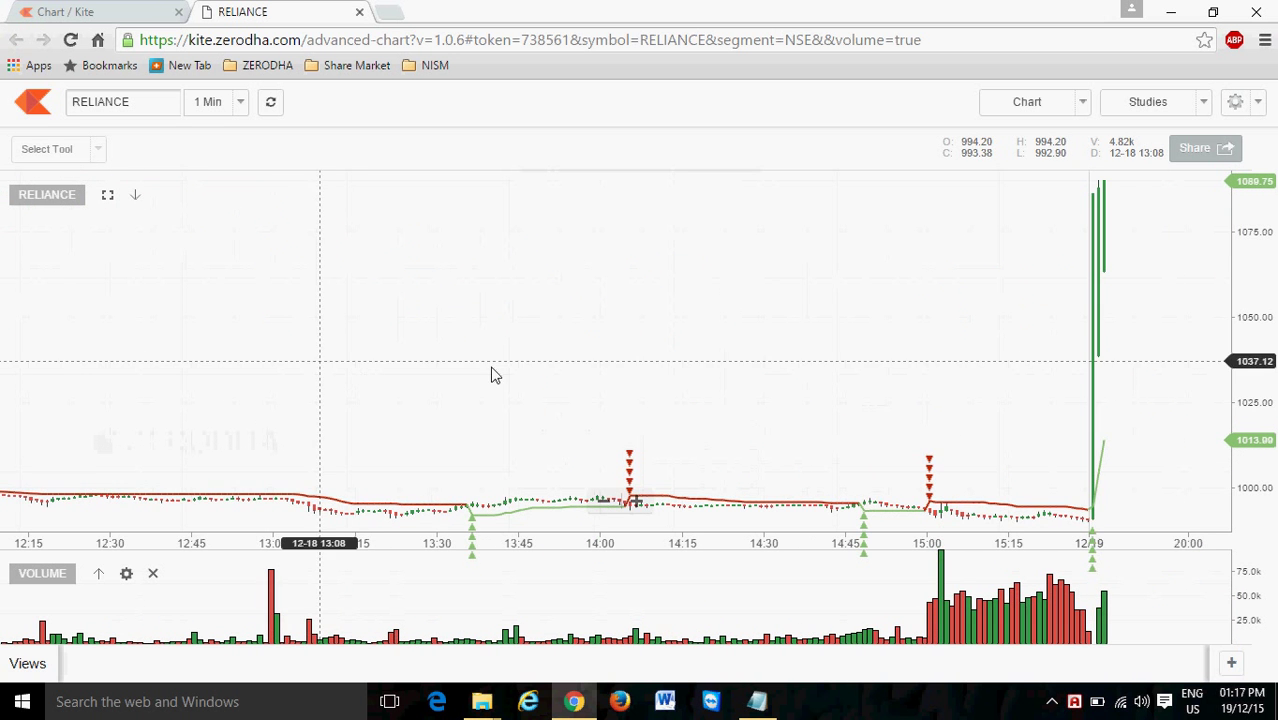
scroll(1104, 296, up, 5)
scroll(1104, 296, down, 5)
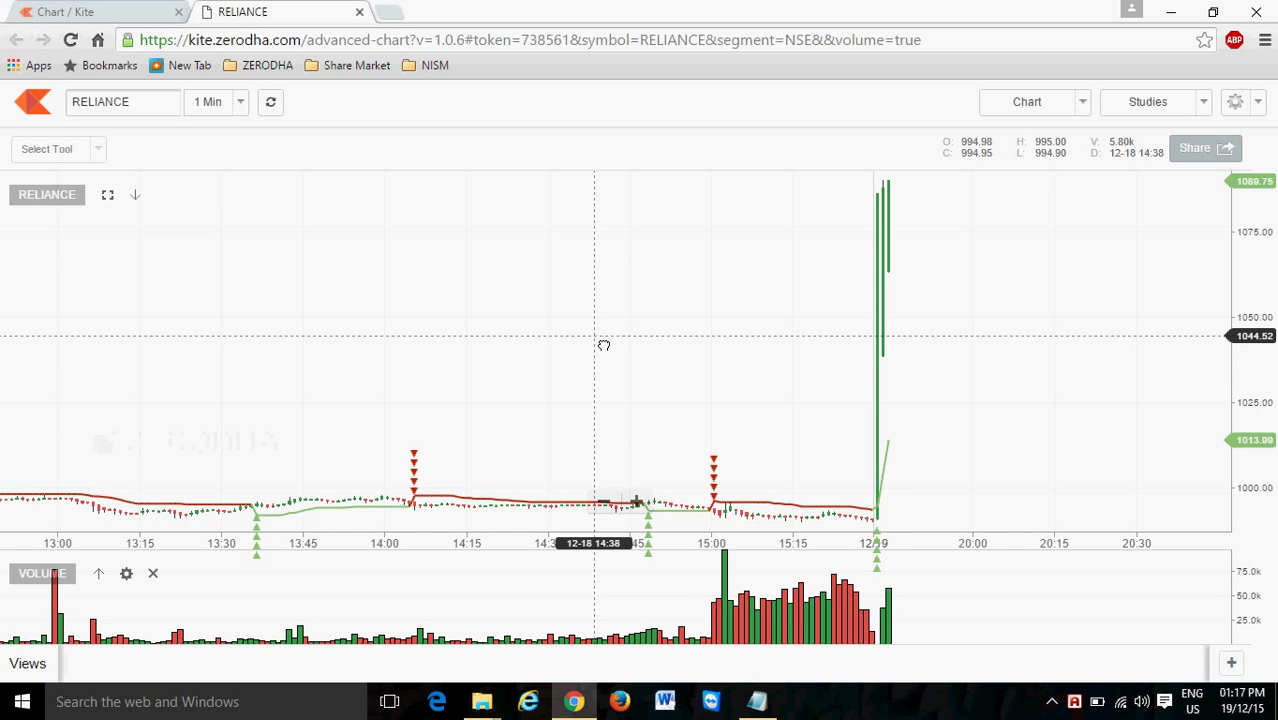
drag(604, 345, 941, 302)
scroll(941, 302, up, 5)
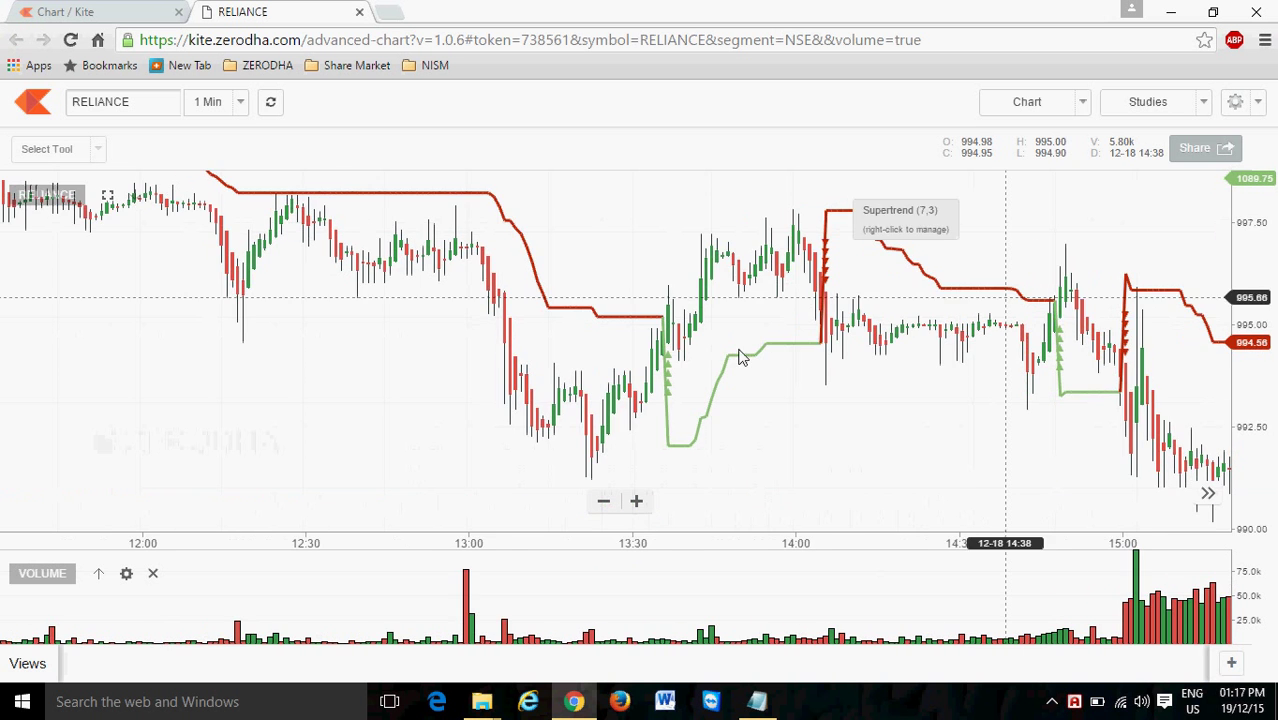
drag(337, 371, 707, 416)
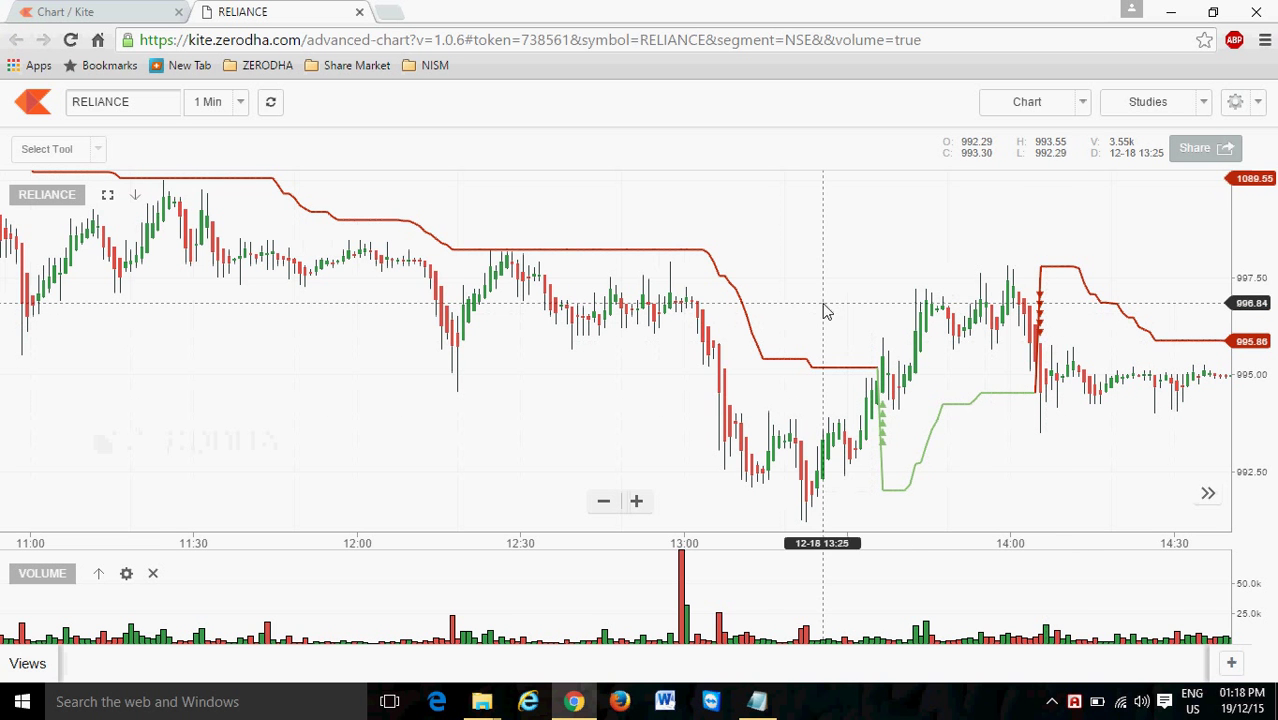
drag(826, 311, 807, 317)
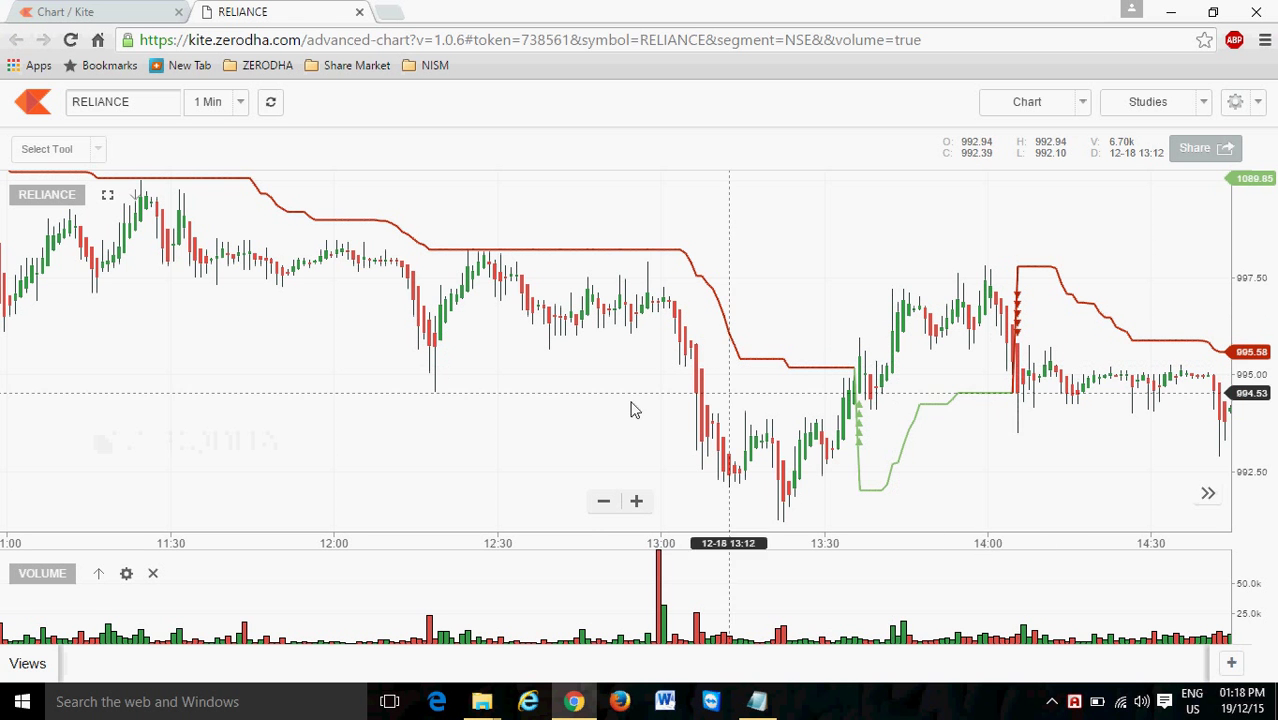
drag(562, 408, 978, 428)
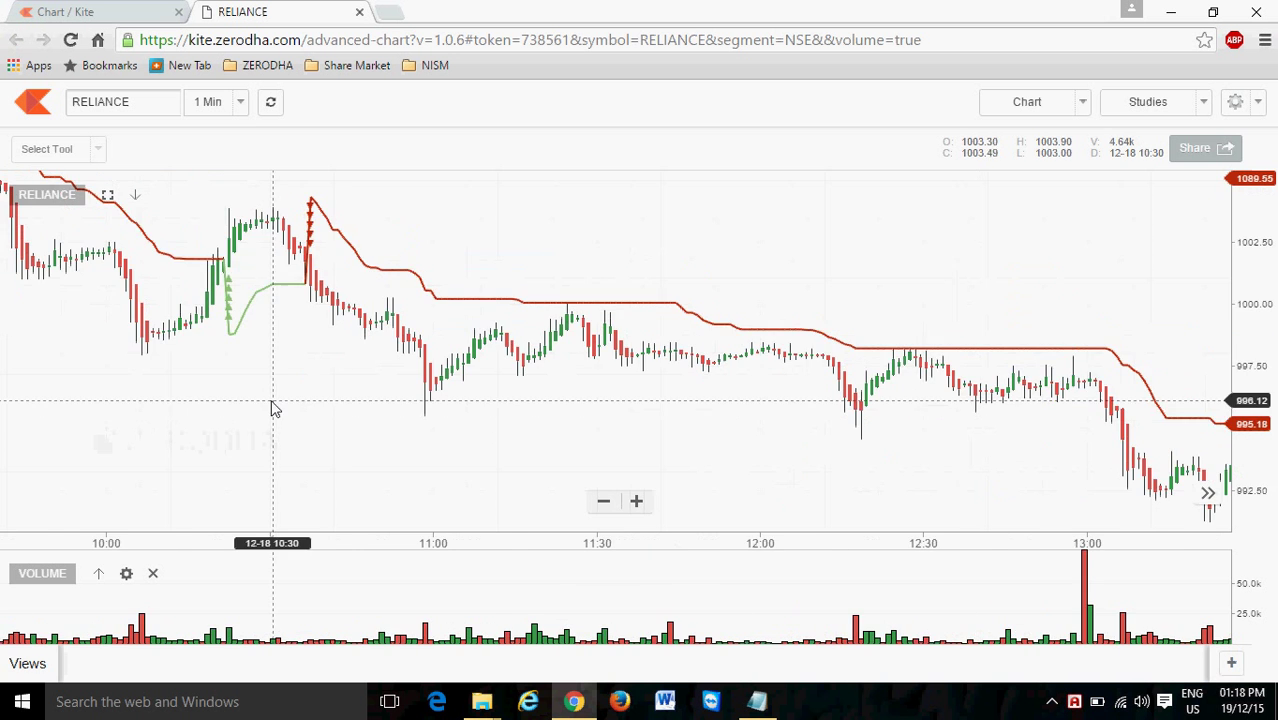
drag(274, 408, 417, 407)
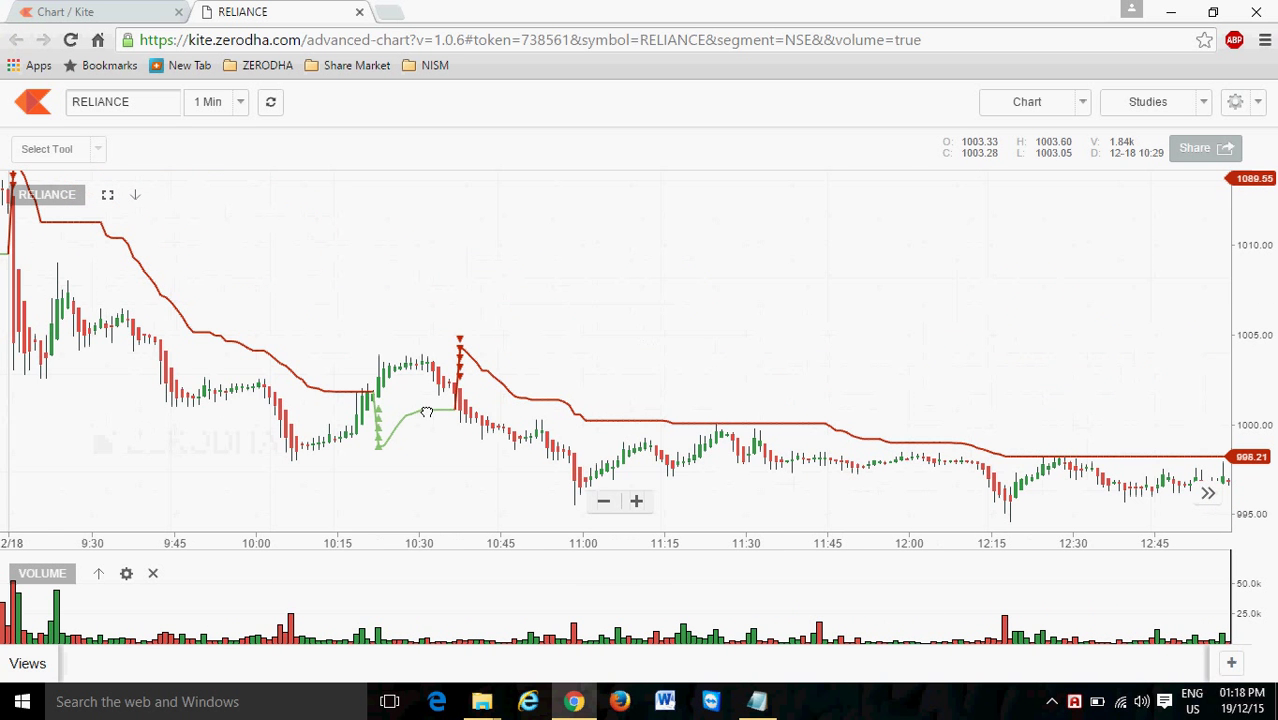
Step: Set the RELIANCE chart's candle interval to 15 minutes
click(242, 110)
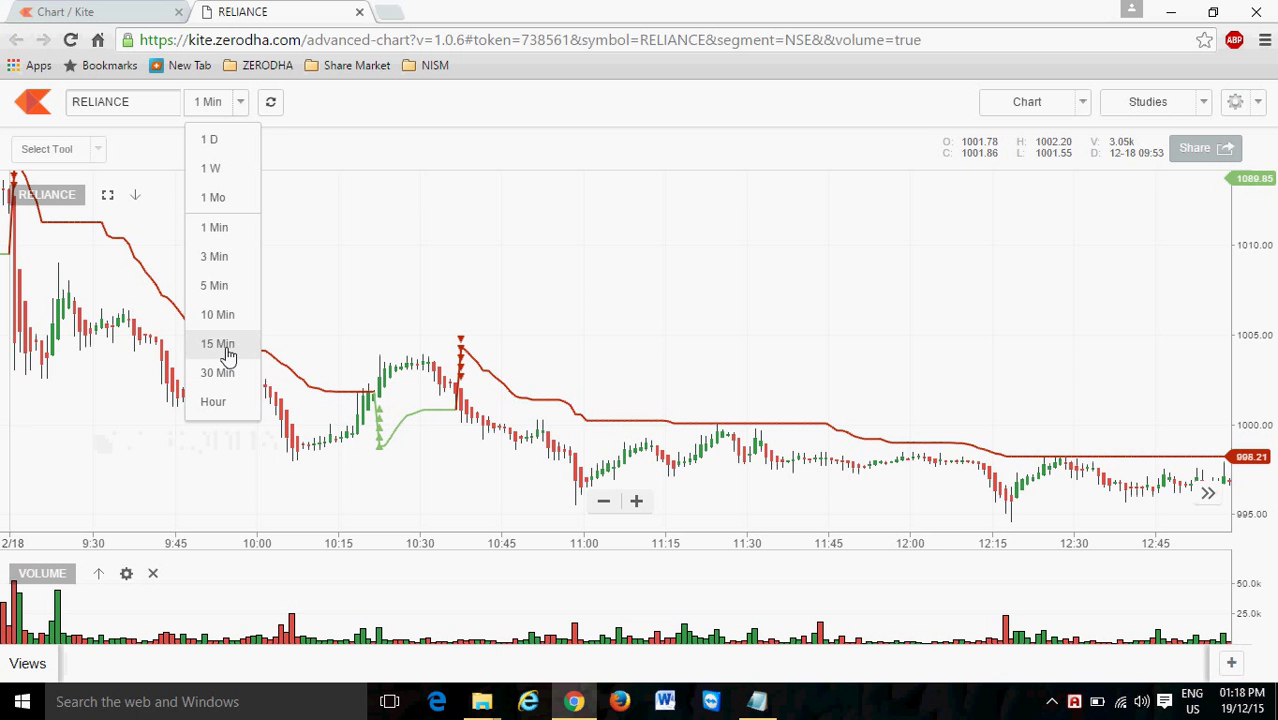
click(225, 347)
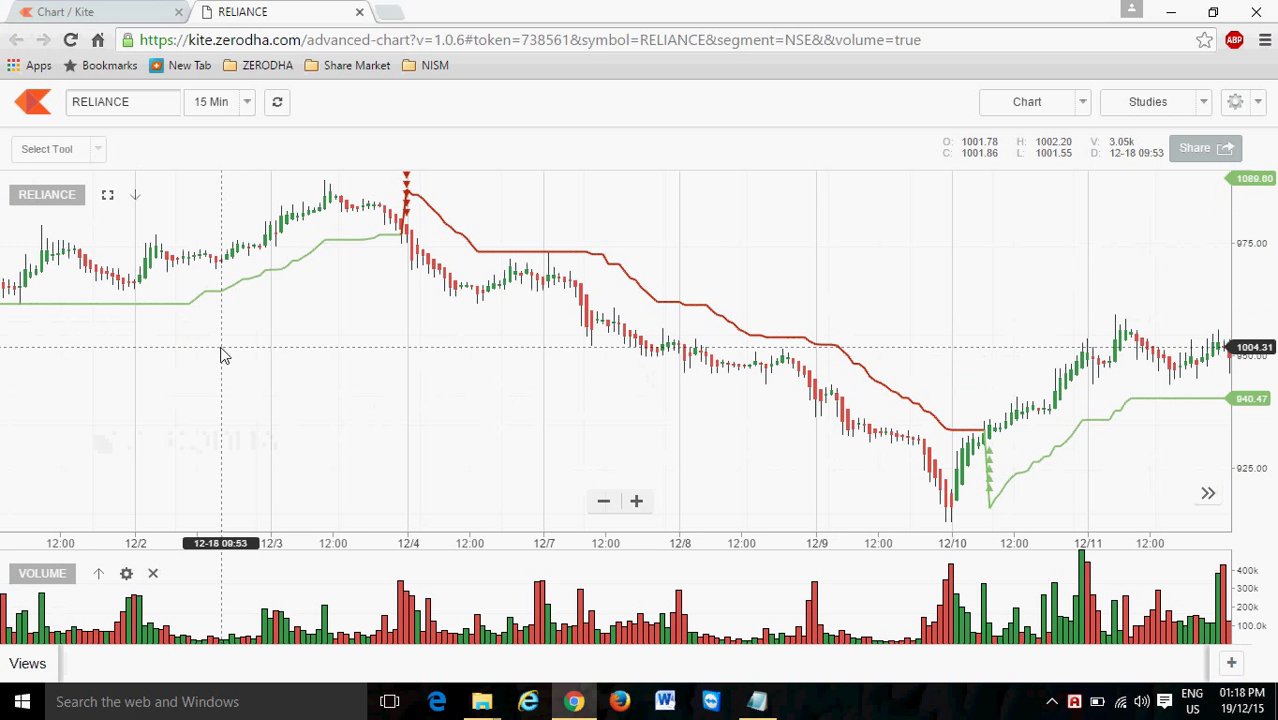
Step: Examine the Supertrend reversals on the 15-minute chart through December, including the December 4 sell and December 10 buy signals
drag(485, 396, 175, 380)
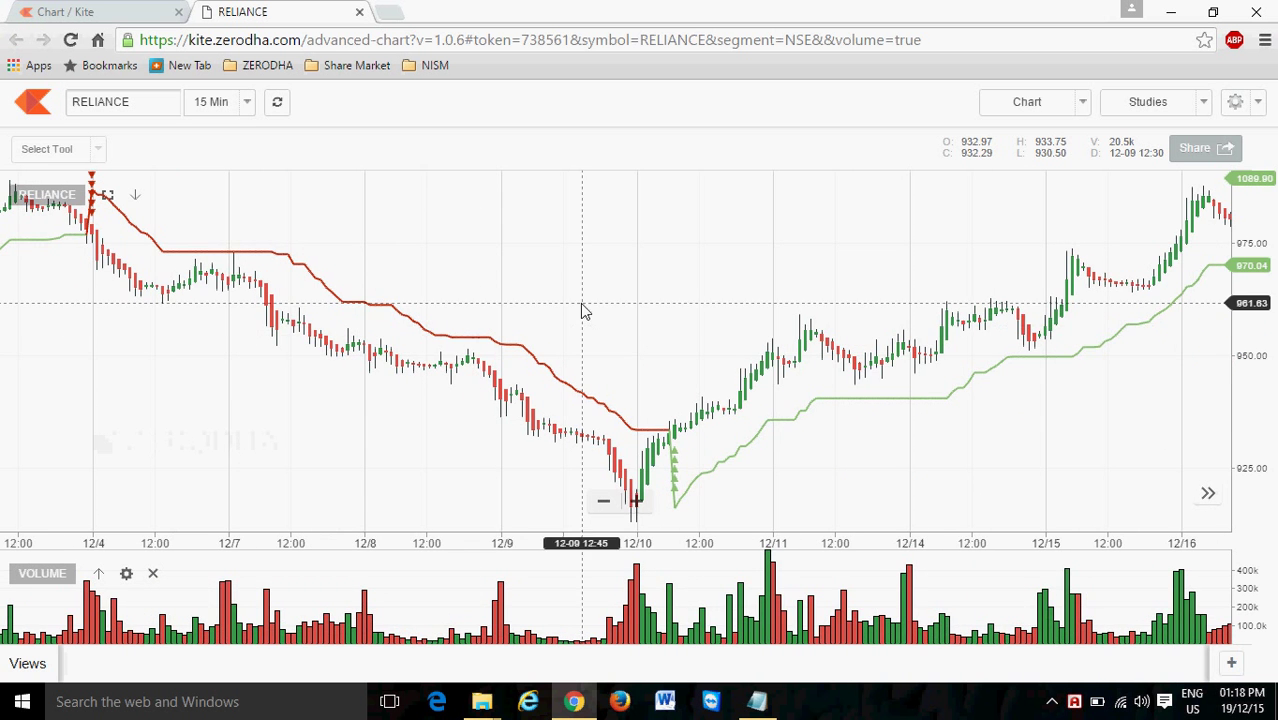
drag(583, 310, 239, 335)
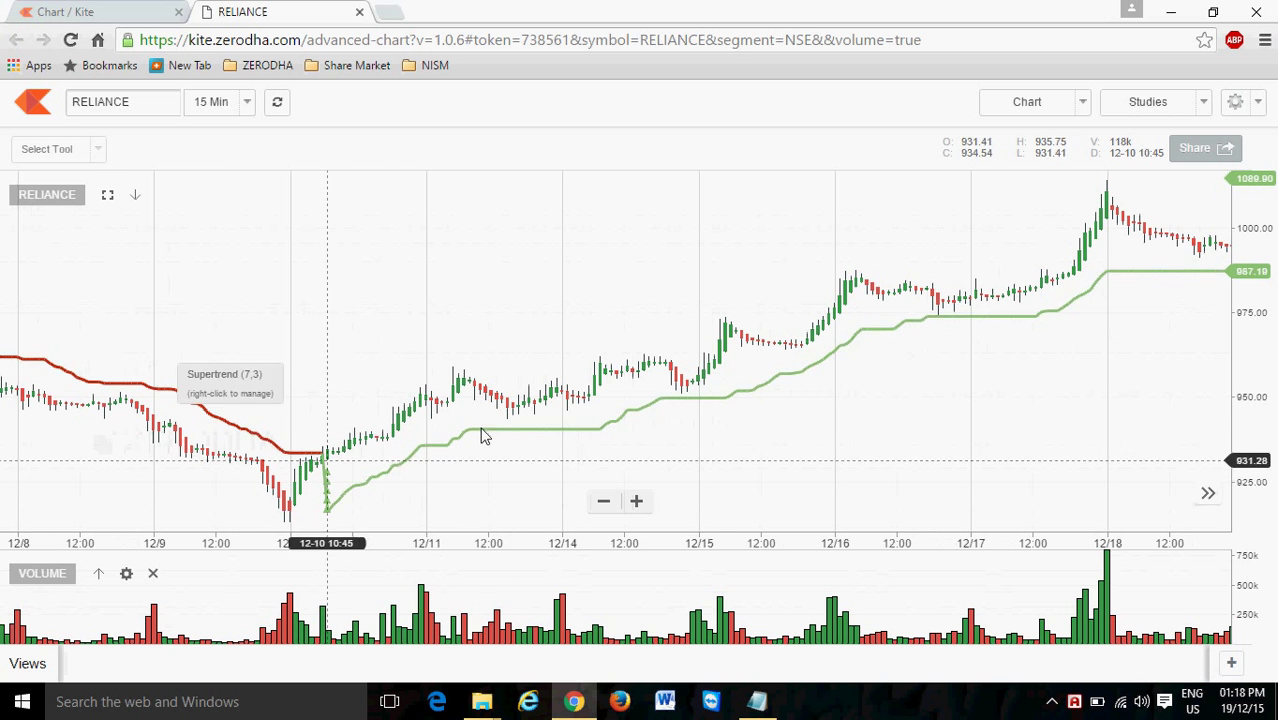
drag(779, 362, 820, 373)
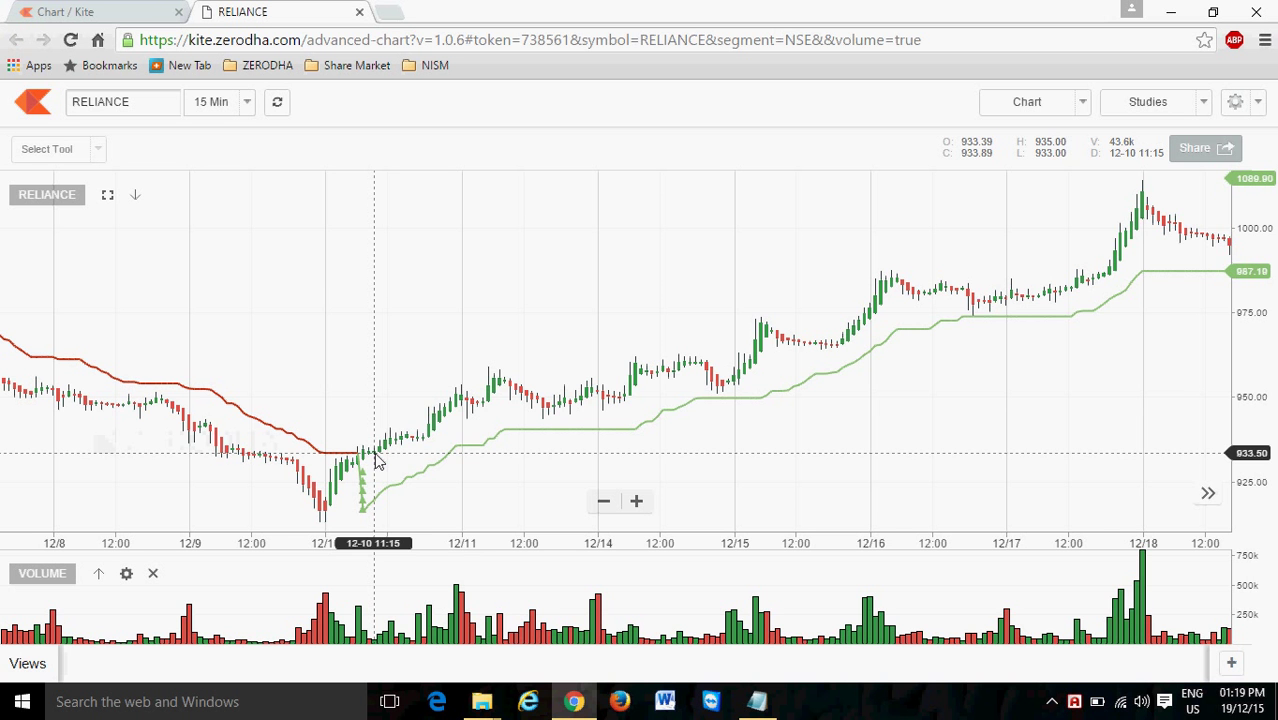
mouse_move(825, 291)
mouse_down()
mouse_move(762, 315)
mouse_move(814, 314)
mouse_up()
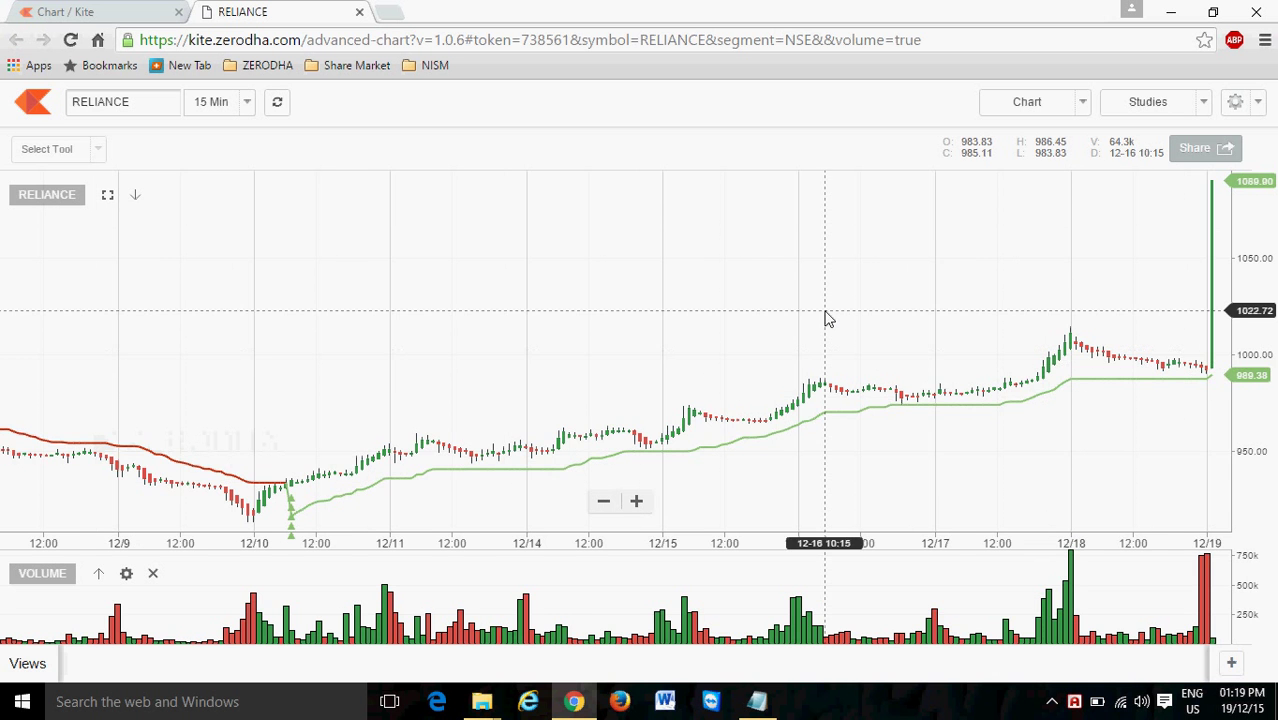
drag(827, 317, 879, 317)
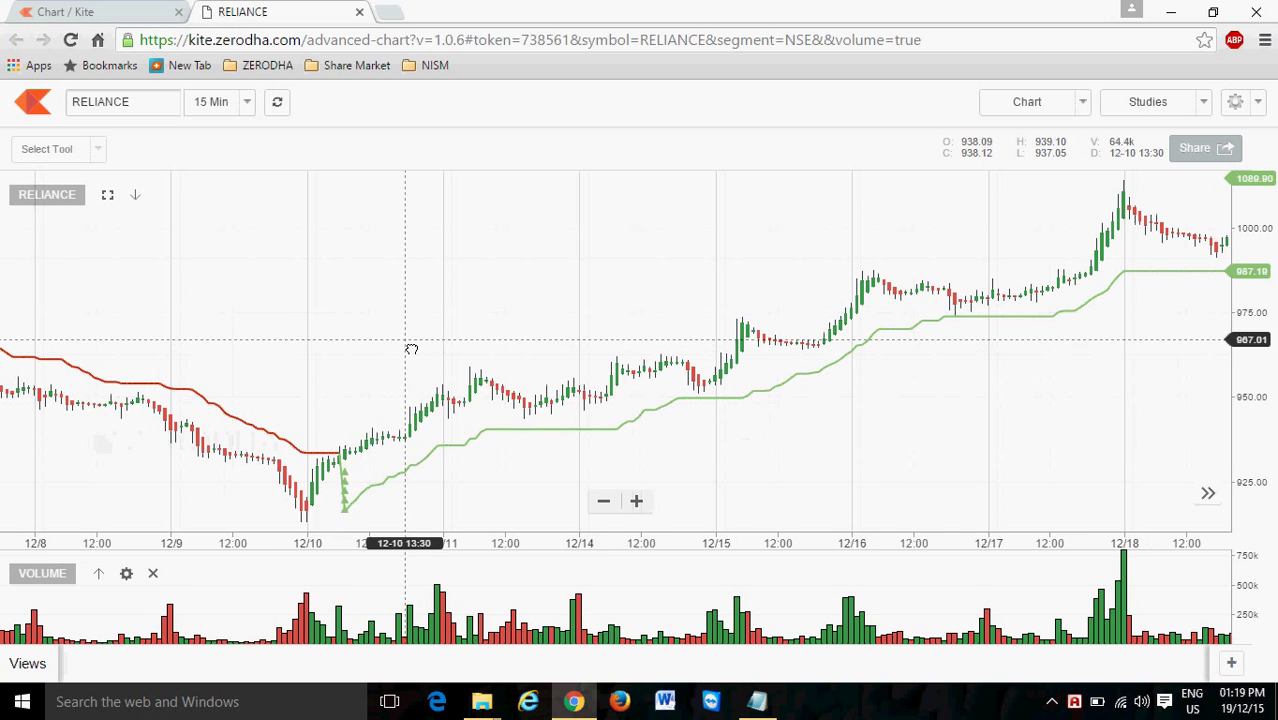
drag(417, 348, 887, 378)
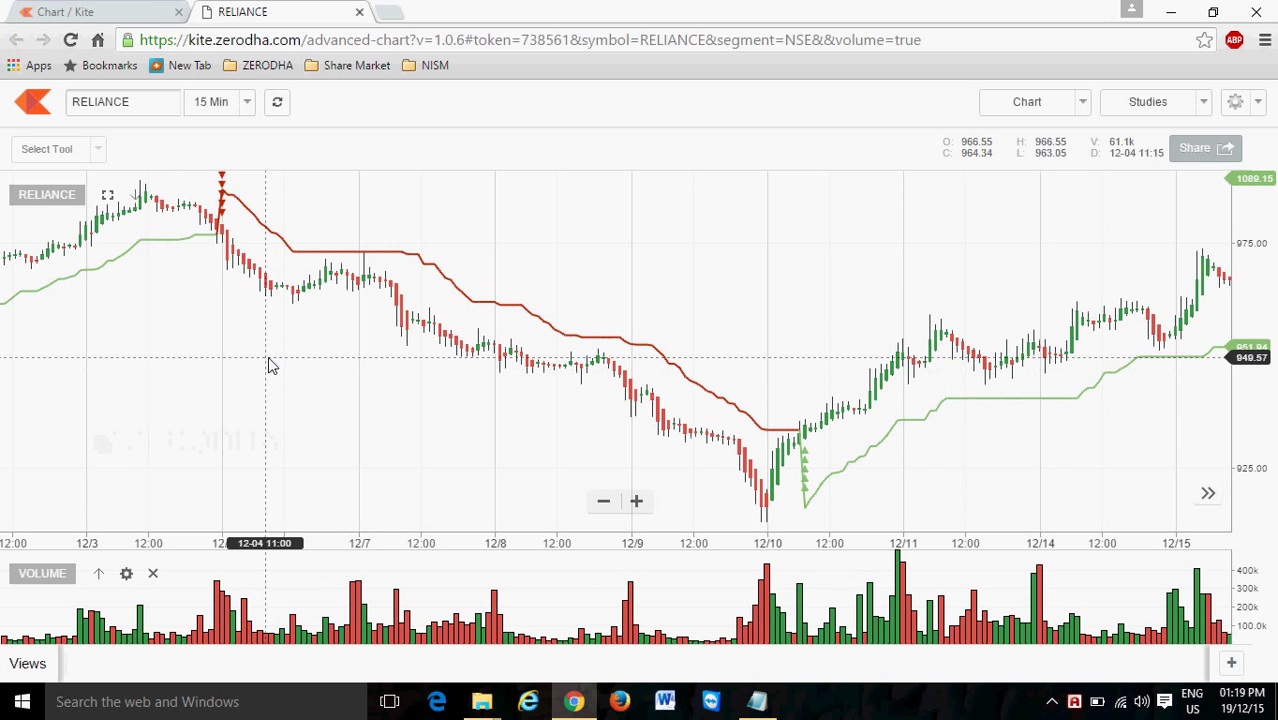
drag(268, 365, 853, 417)
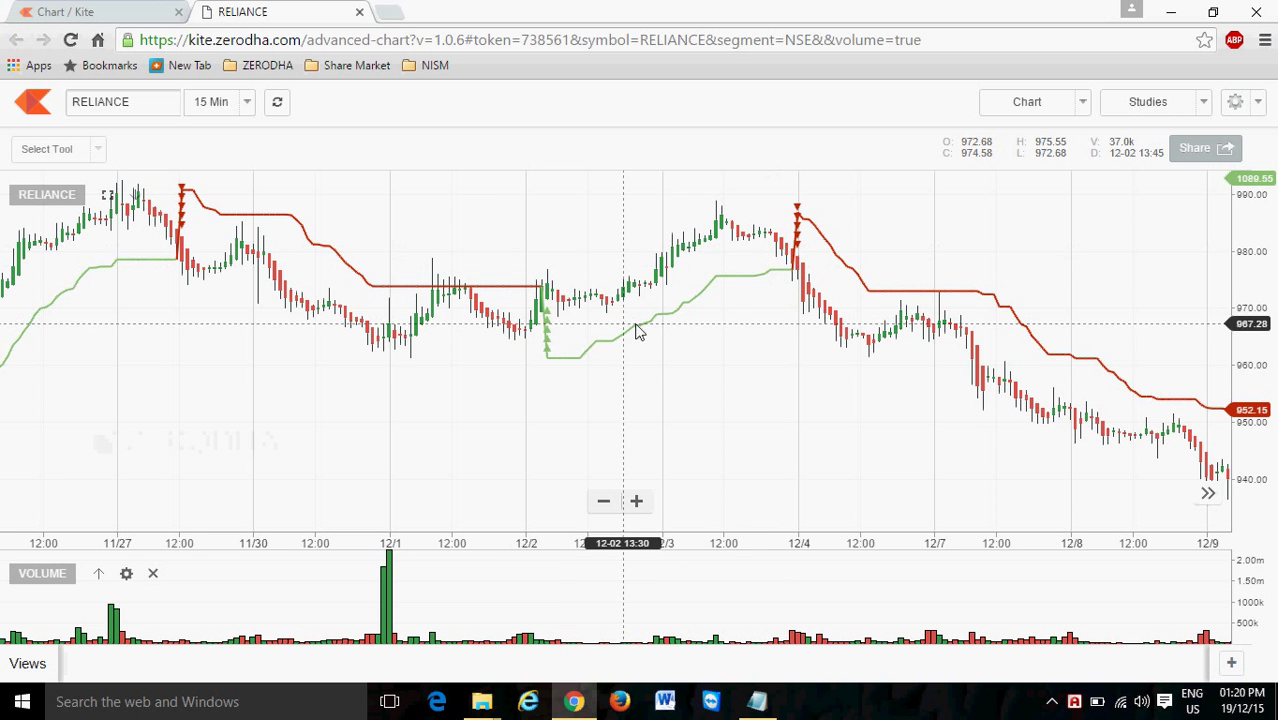
scroll(639, 333, left, 3)
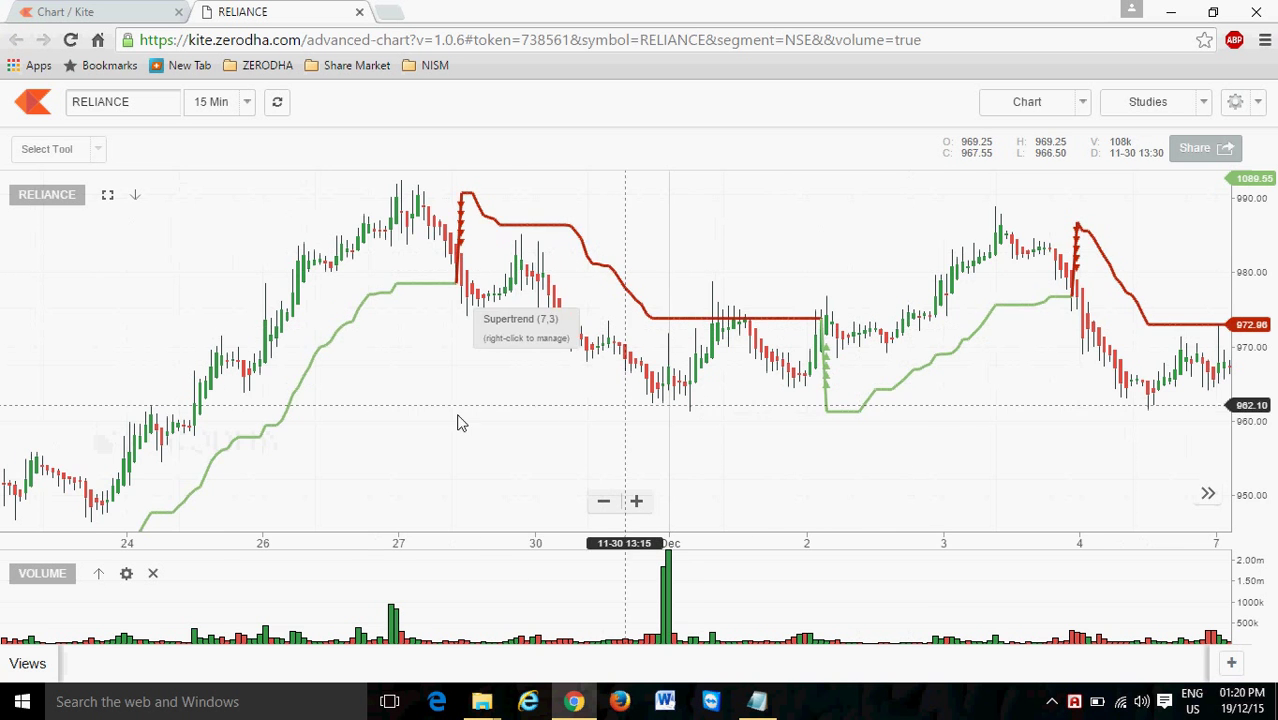
Step: Review the earlier Supertrend signals on the 15-minute chart through November and back to mid-October
drag(456, 422, 875, 391)
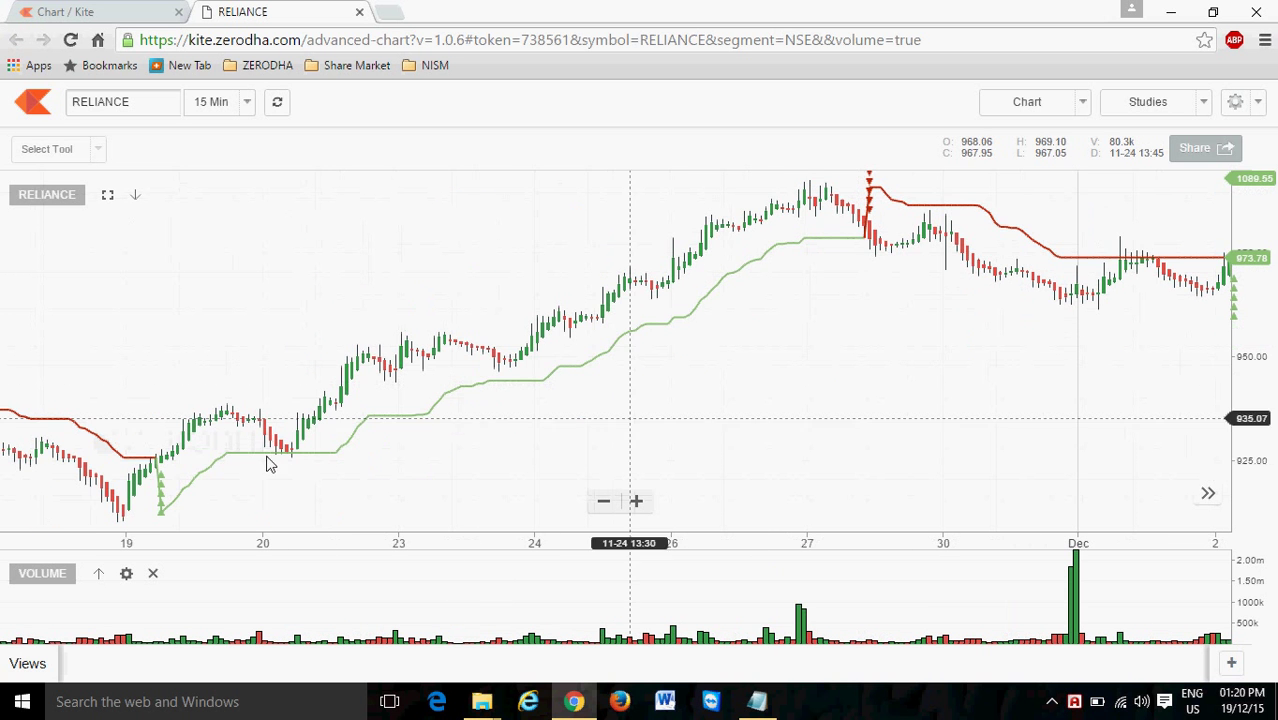
drag(136, 336, 571, 313)
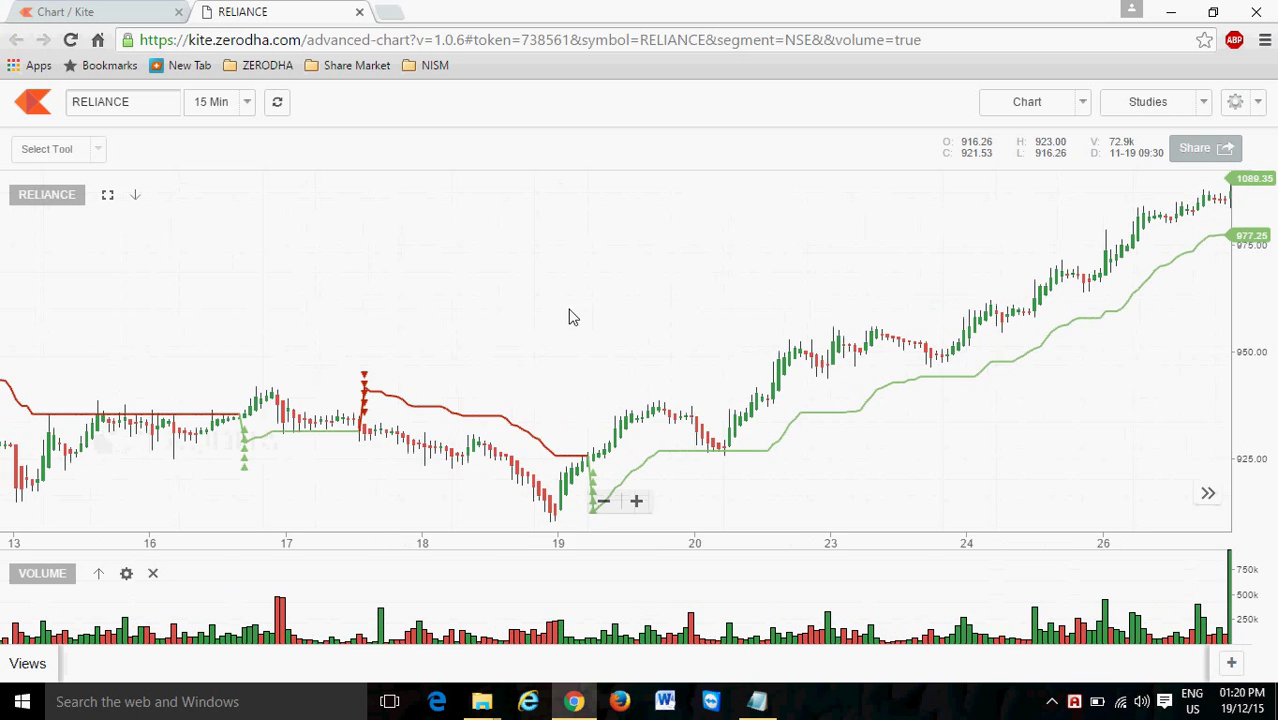
drag(528, 508, 653, 305)
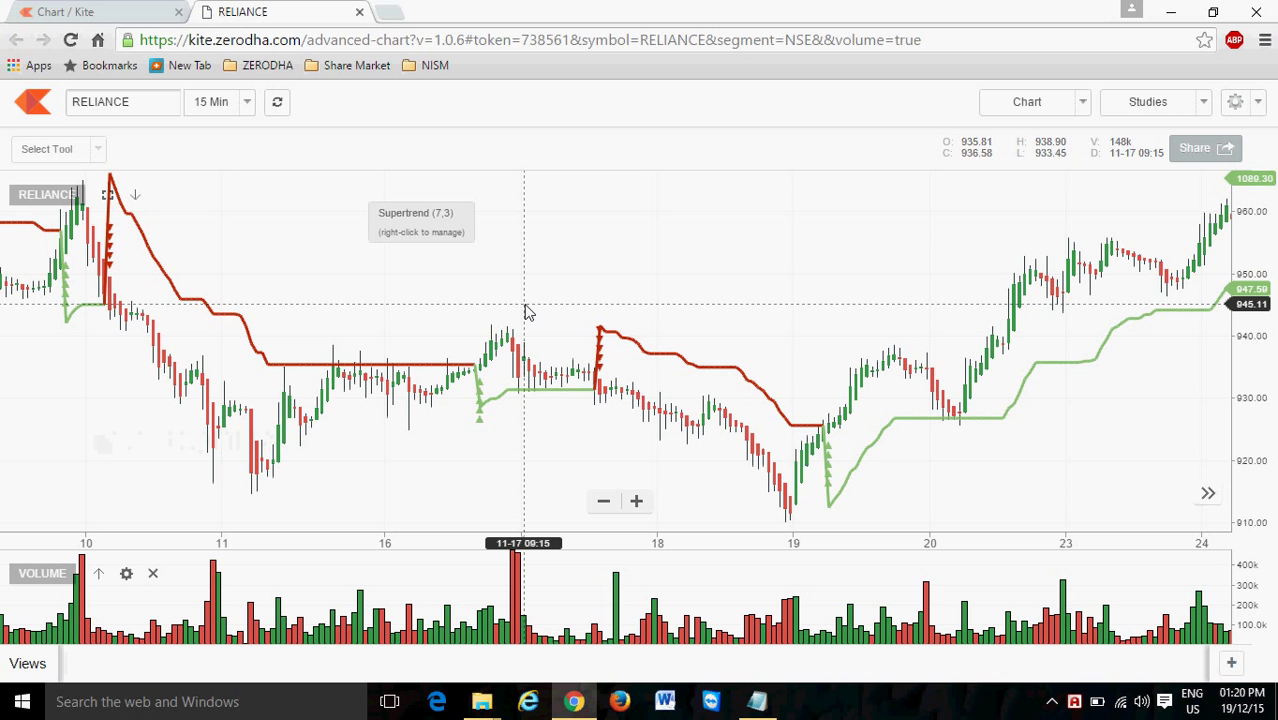
drag(528, 312, 260, 291)
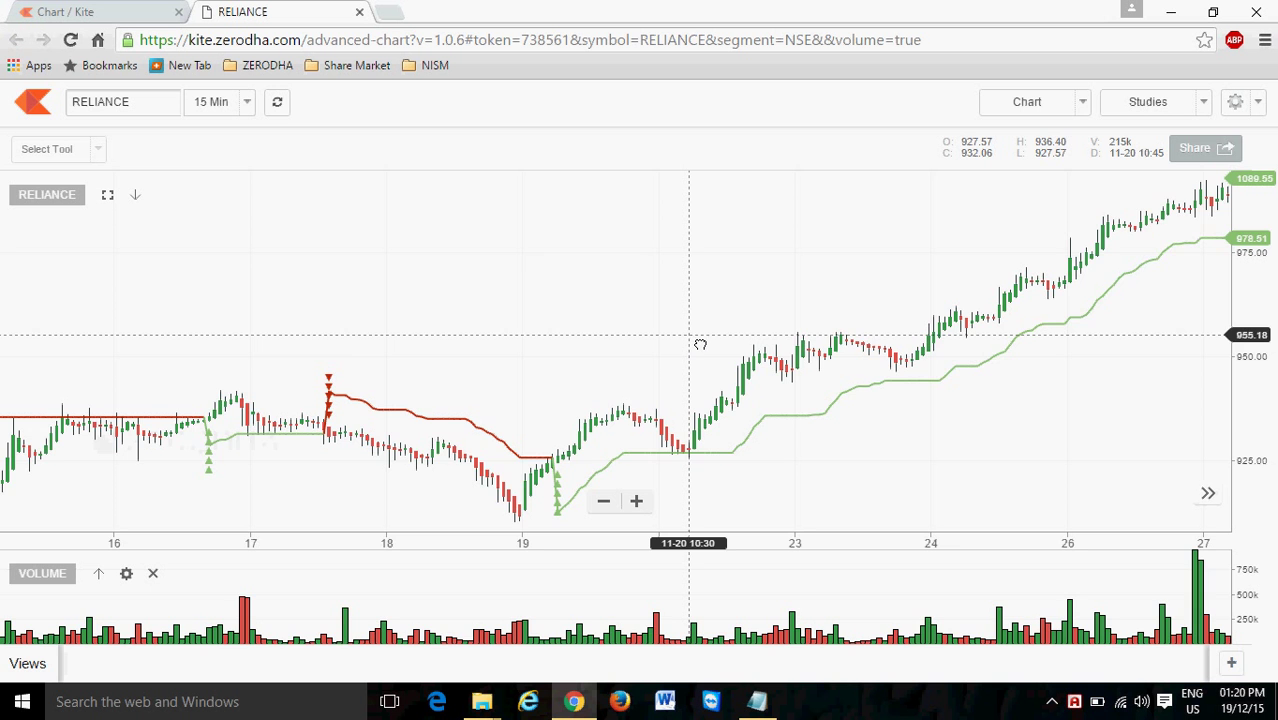
drag(699, 339, 379, 354)
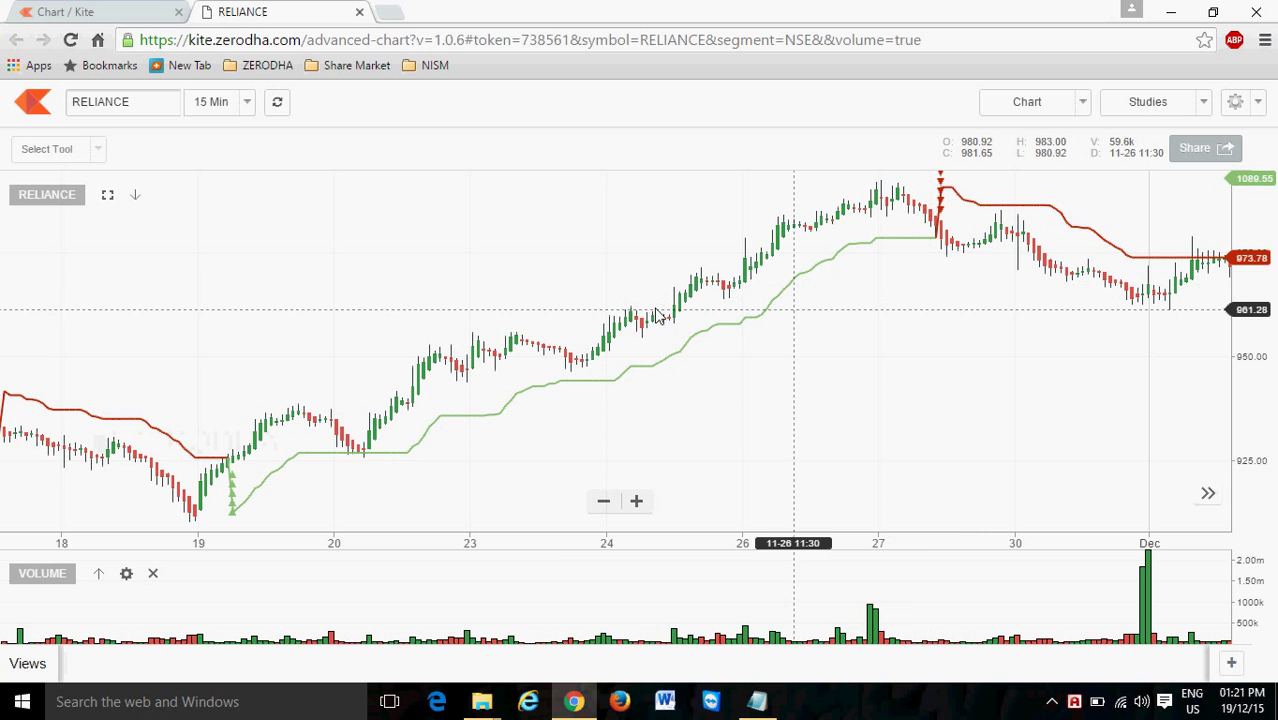
drag(524, 311, 1084, 305)
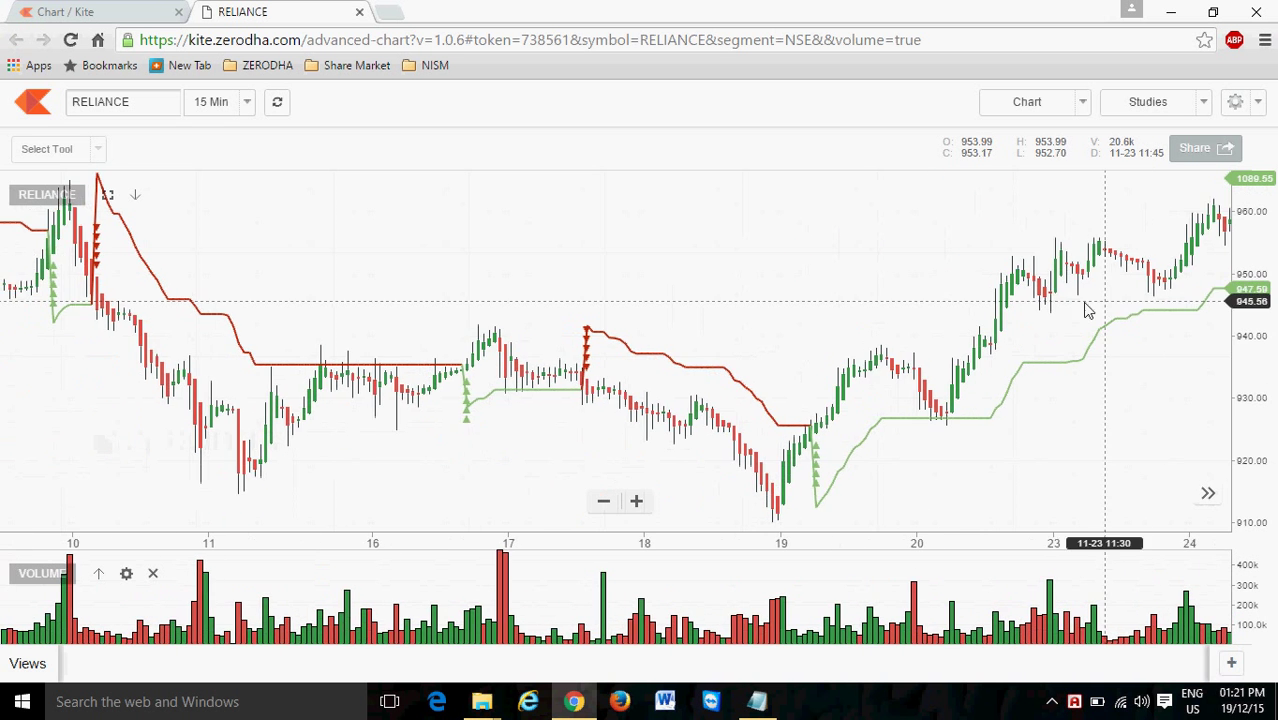
drag(475, 300, 864, 314)
drag(225, 414, 828, 374)
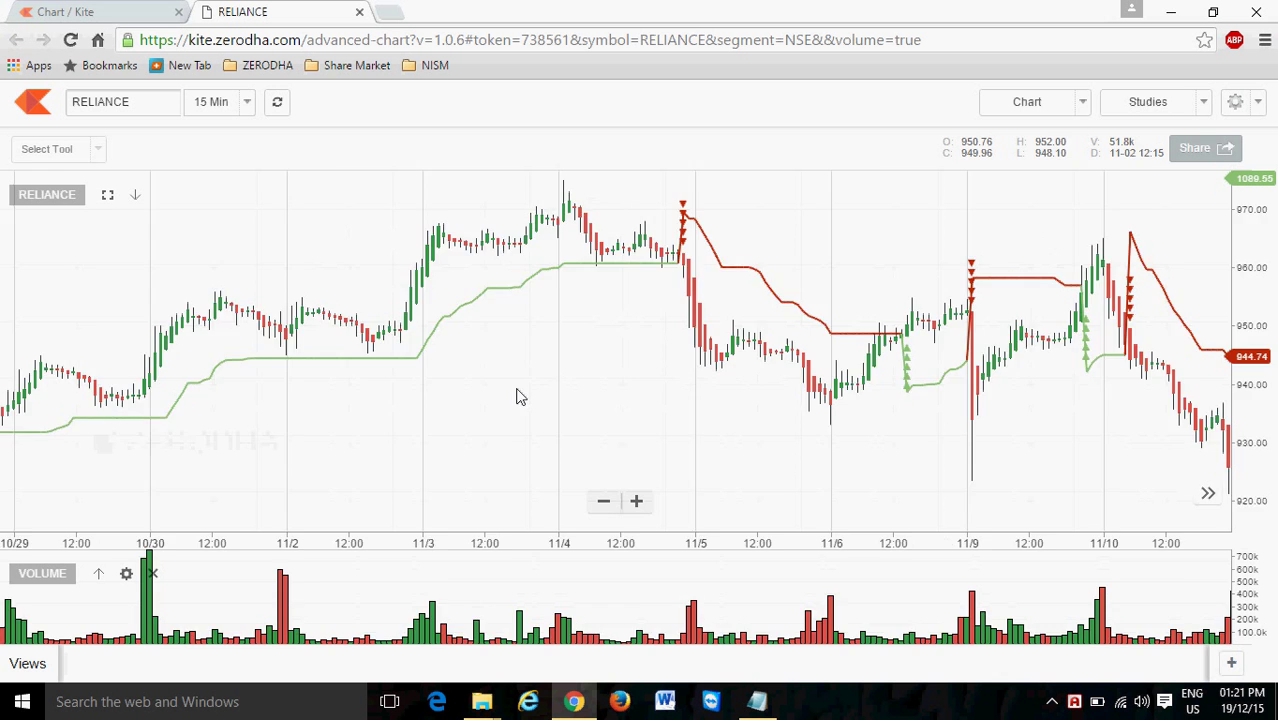
drag(519, 397, 872, 352)
drag(372, 362, 725, 337)
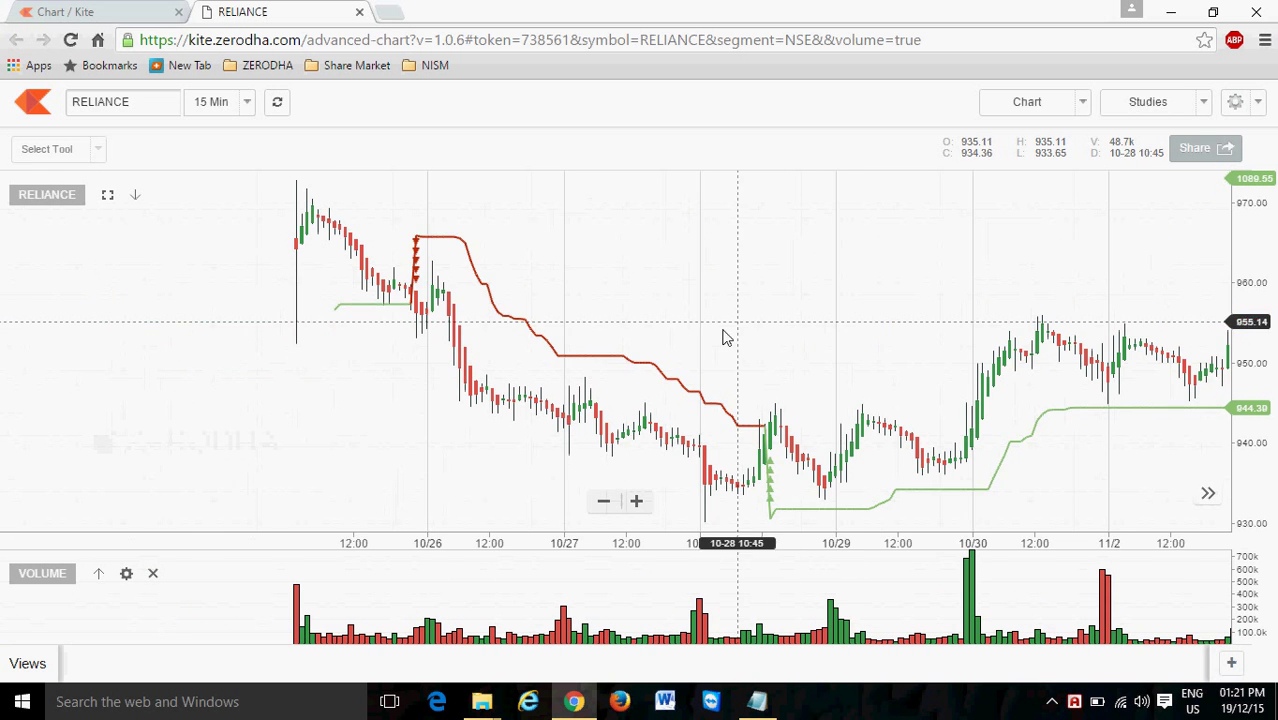
drag(240, 418, 682, 368)
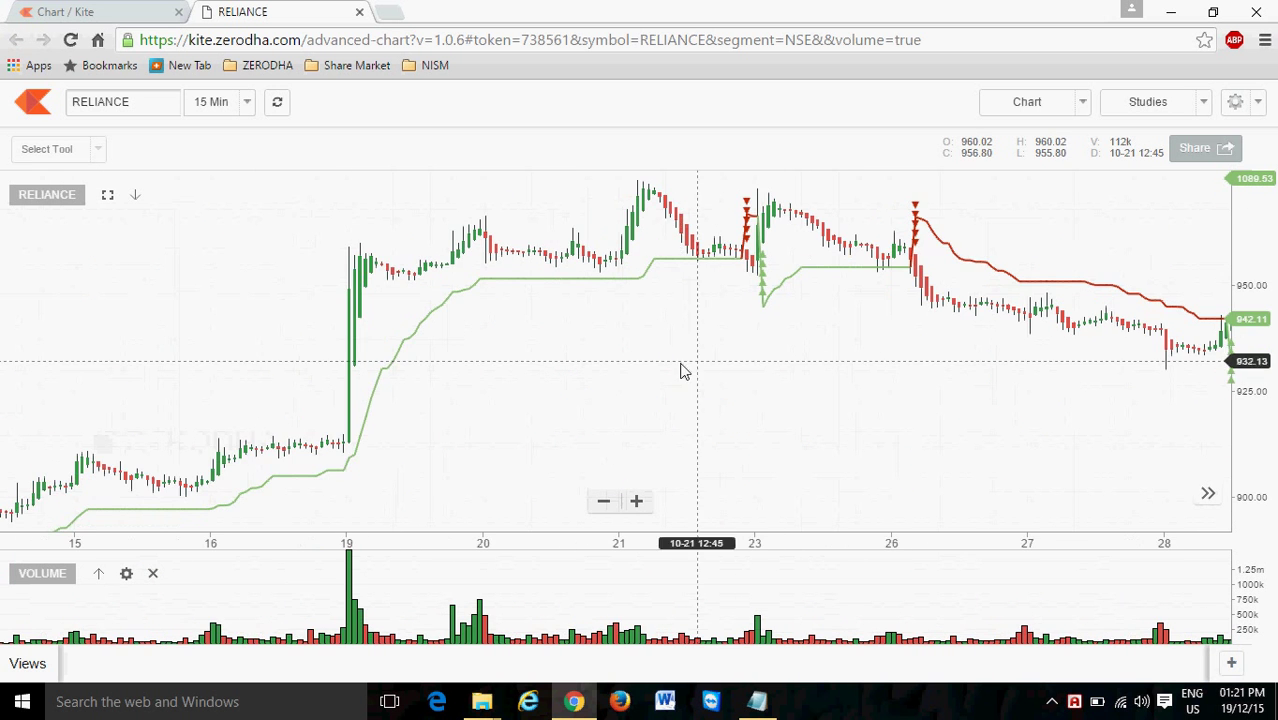
drag(117, 354, 491, 357)
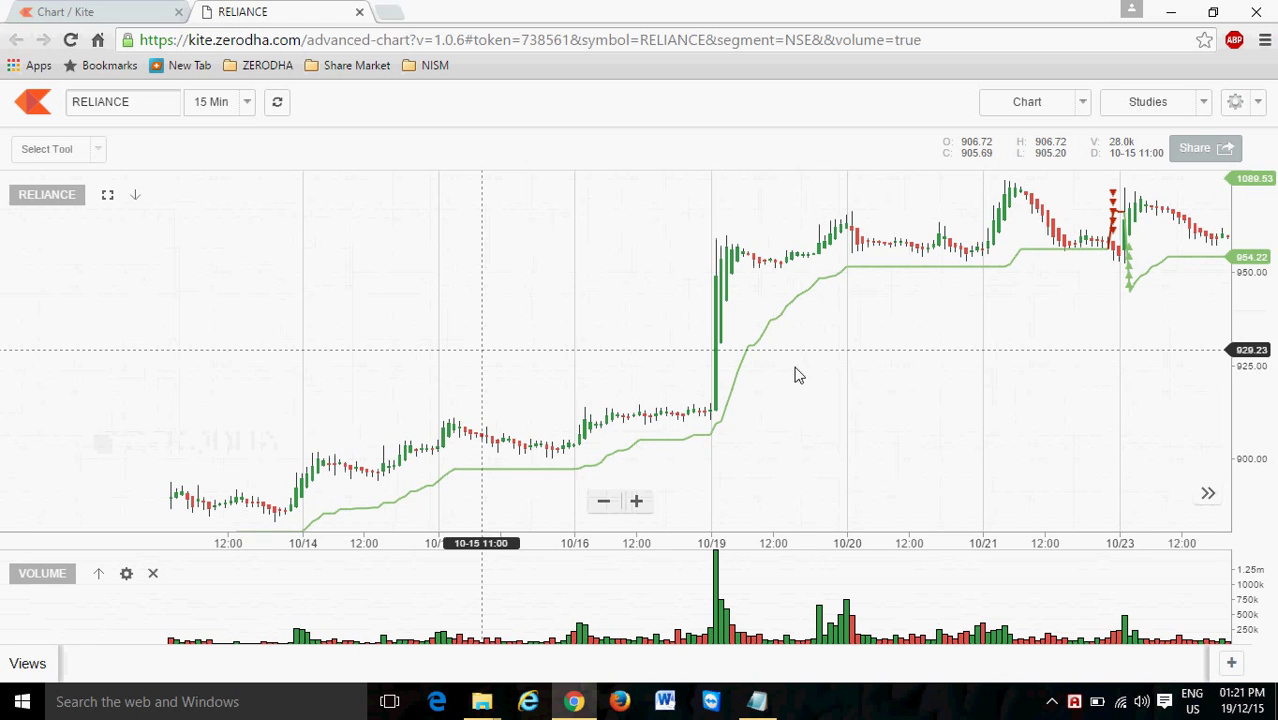